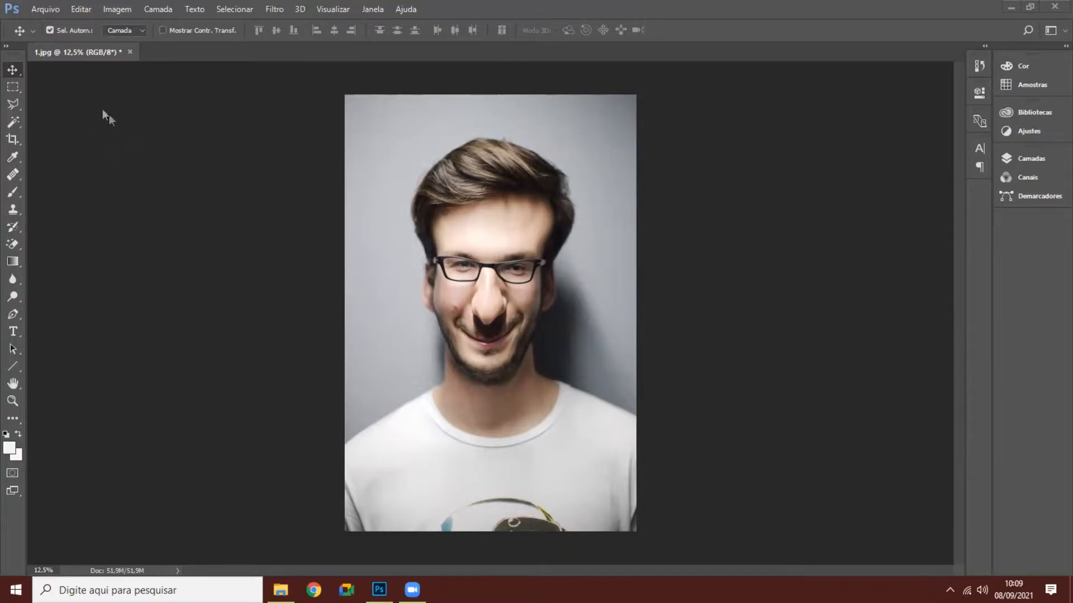
Close the edited 1.jpg without saving and reopen the original 1.jpg from the desktop, keeping its embedded colour profile
key("ctrl+w")
left_click(536, 229)
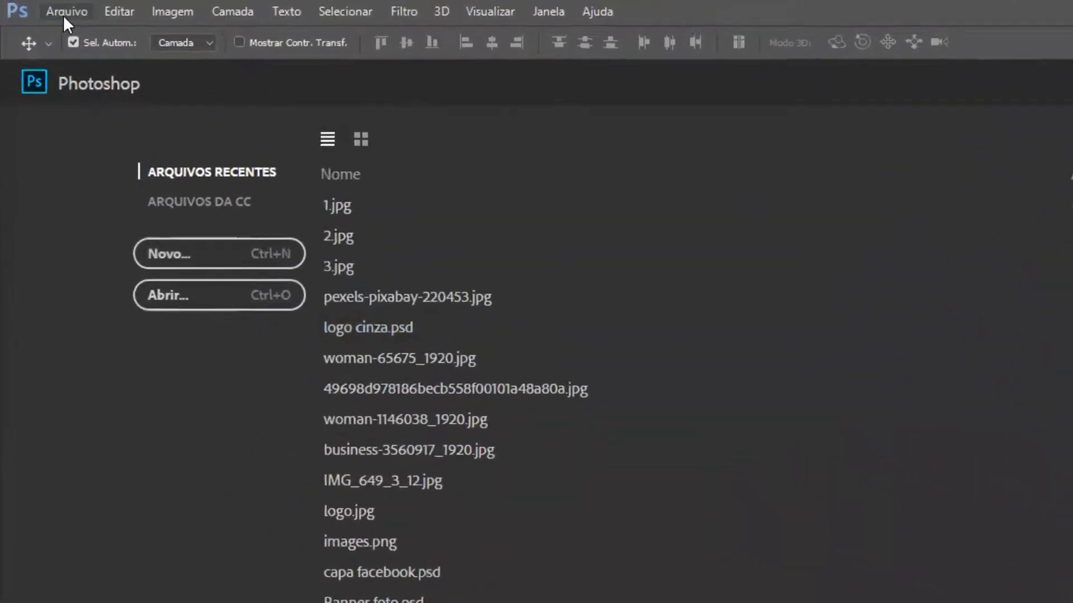
left_click(66, 12)
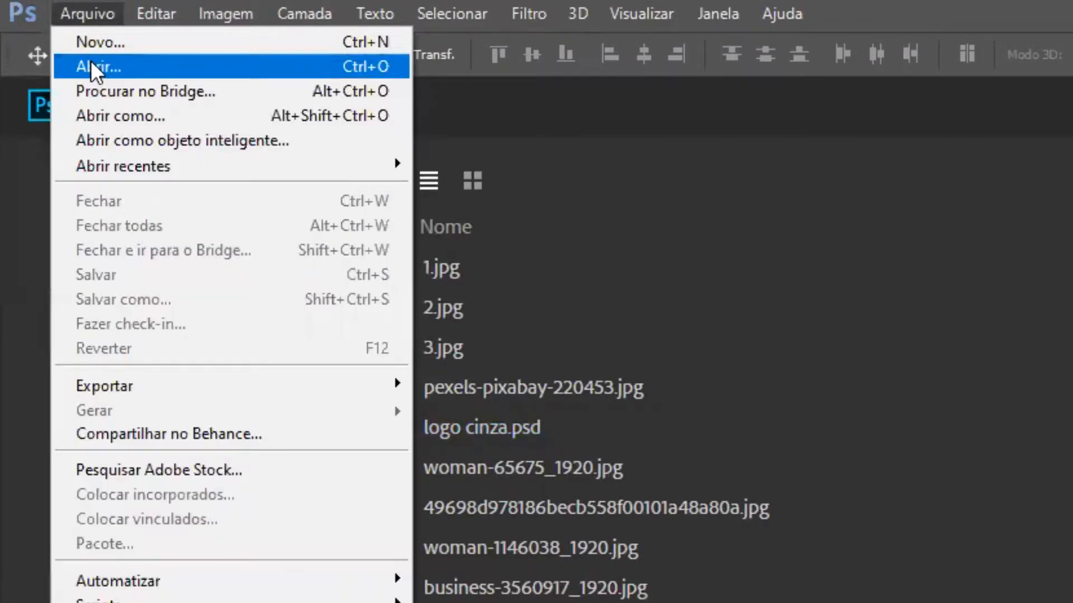
left_click(92, 66)
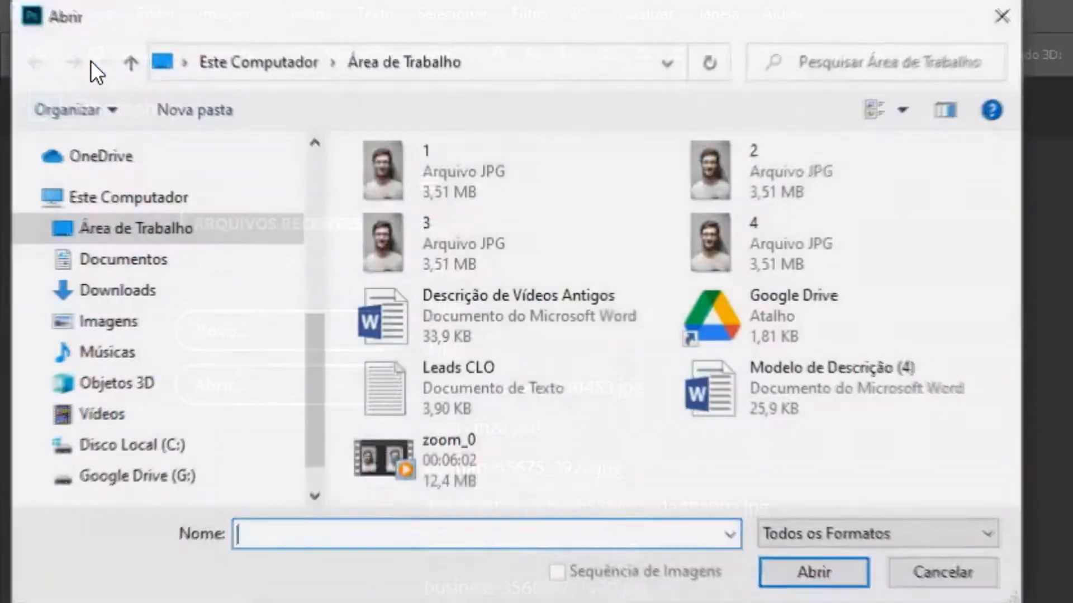
left_click(396, 180)
left_click(799, 575)
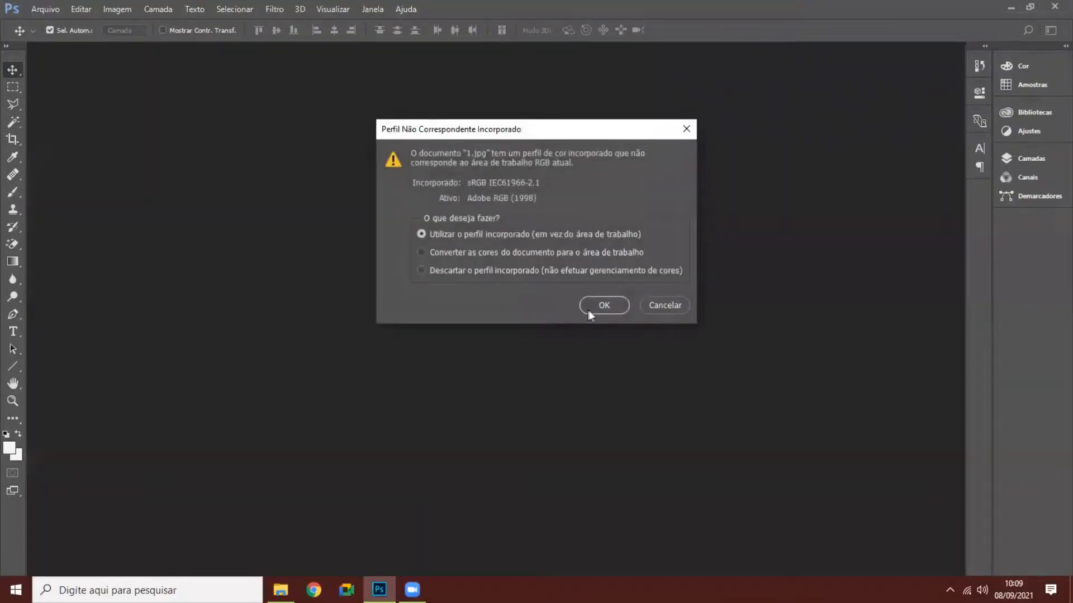
left_click(590, 312)
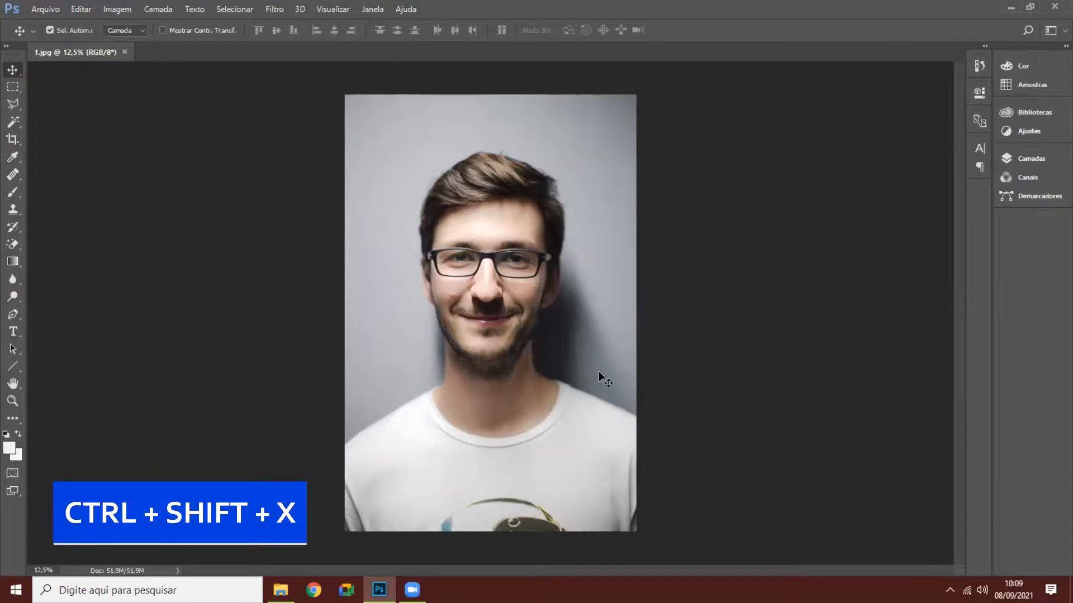
key("ctrl+shift+x")
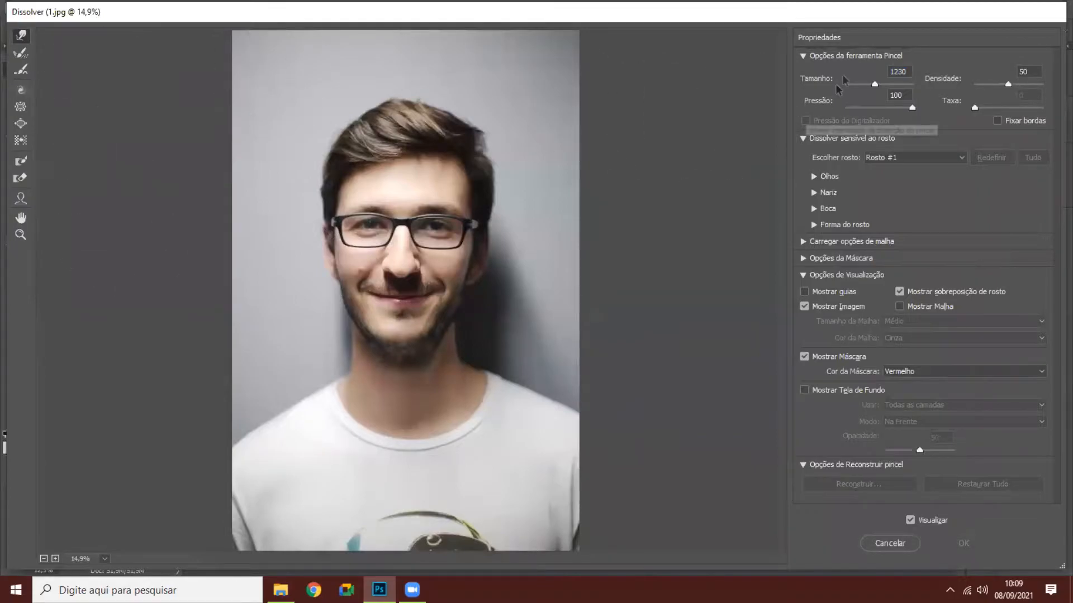
left_click_drag(875, 16, 878, 14)
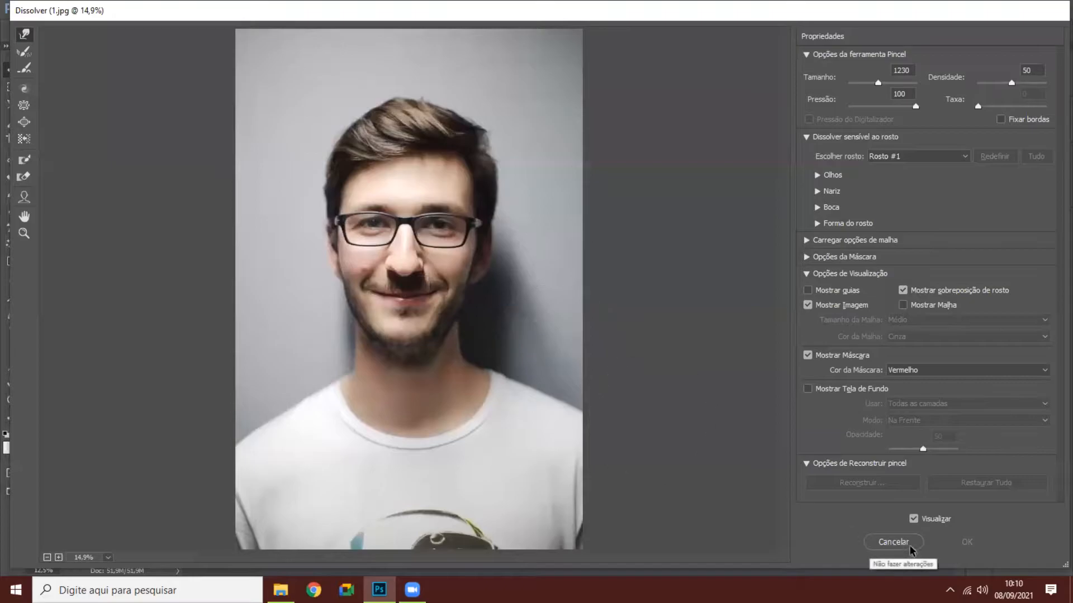
key("ctrl")
left_click(721, 487)
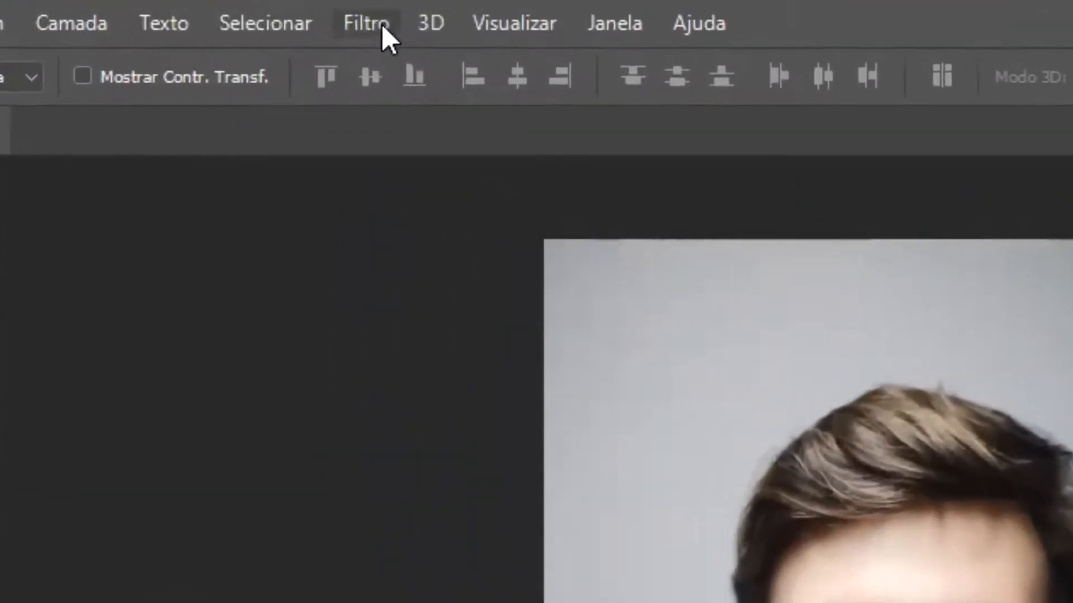
Open the portrait in the Liquify (Dissolver) filter and set the Forward Warp brush size to 849
left_click(275, 9)
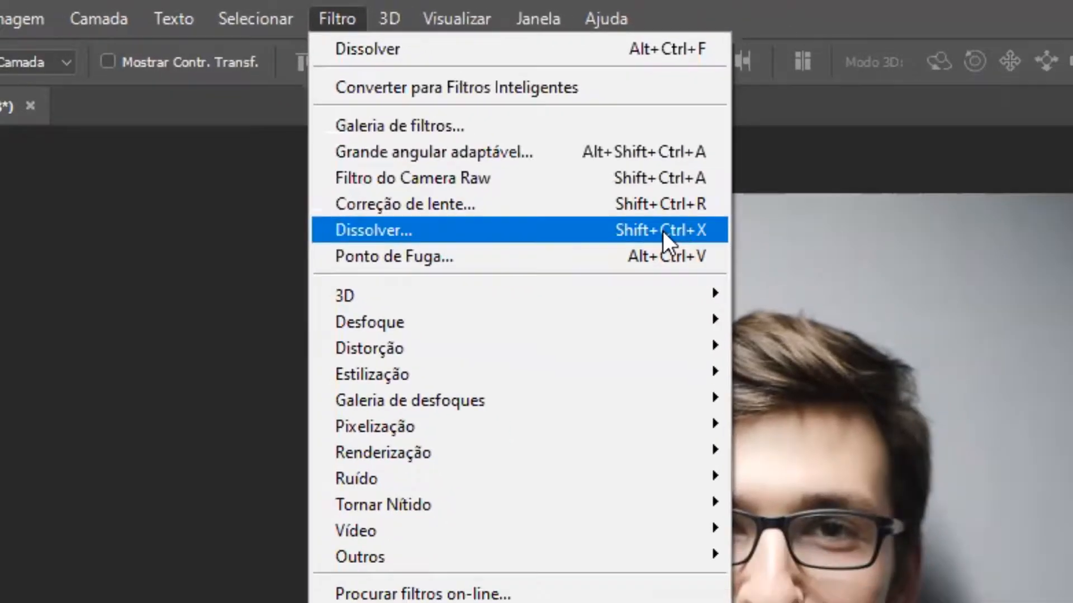
left_click(800, 306)
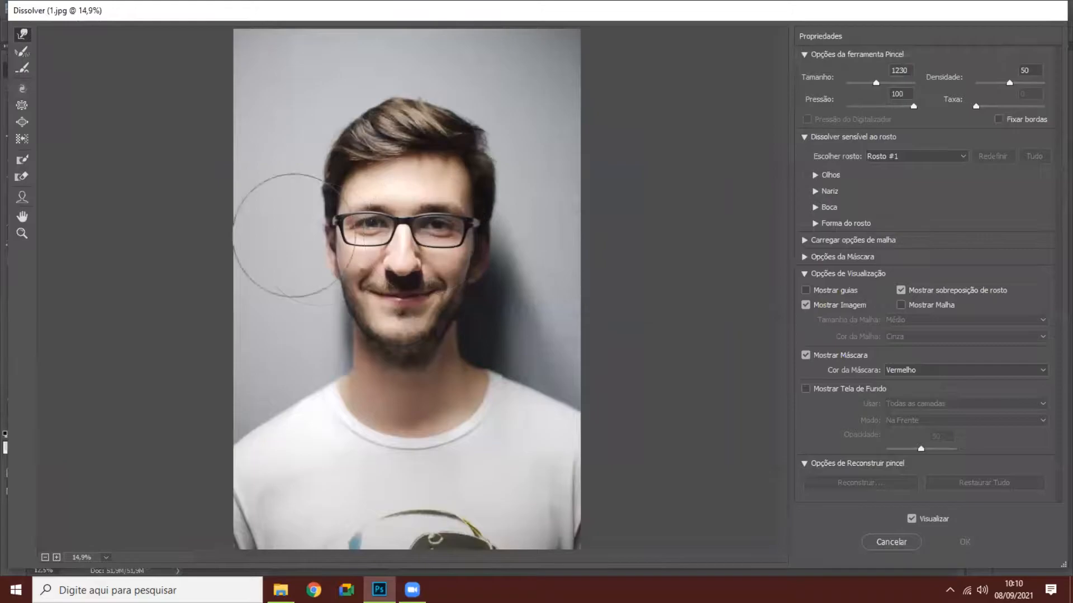
key("ctrl+plus")
key("ctrl+plus")
key("ctrl+plus")
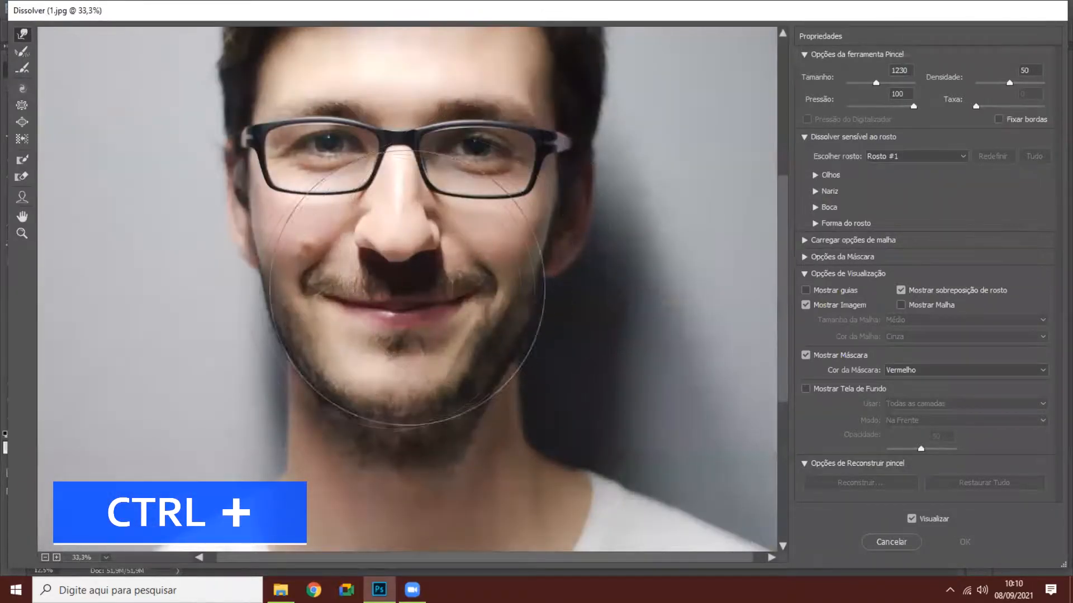
scroll(425, 268, "up", 3)
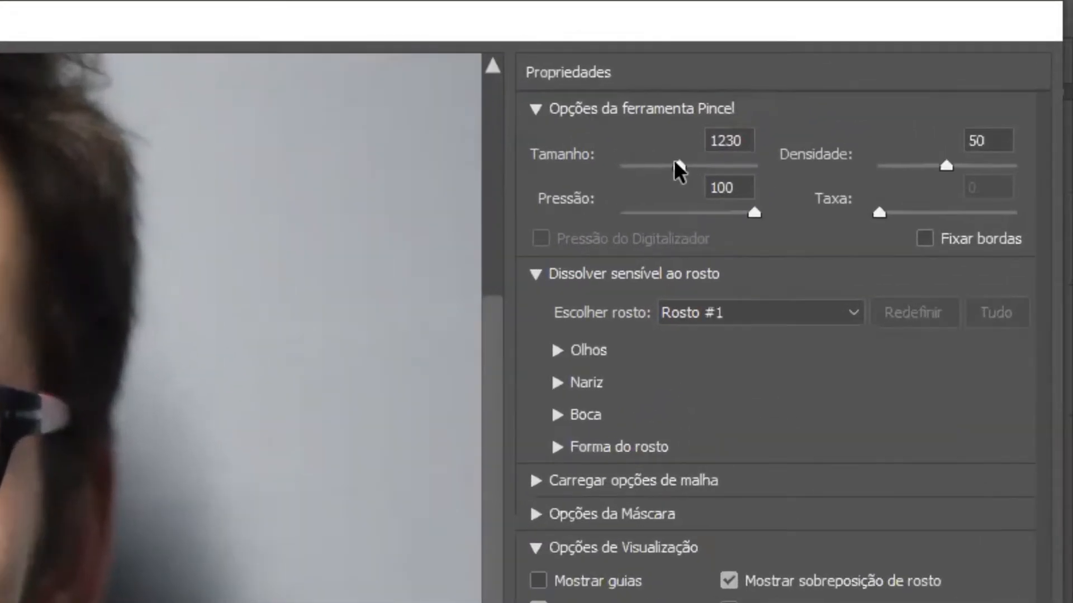
left_click_drag(872, 80, 865, 83)
left_click_drag(664, 174, 659, 175)
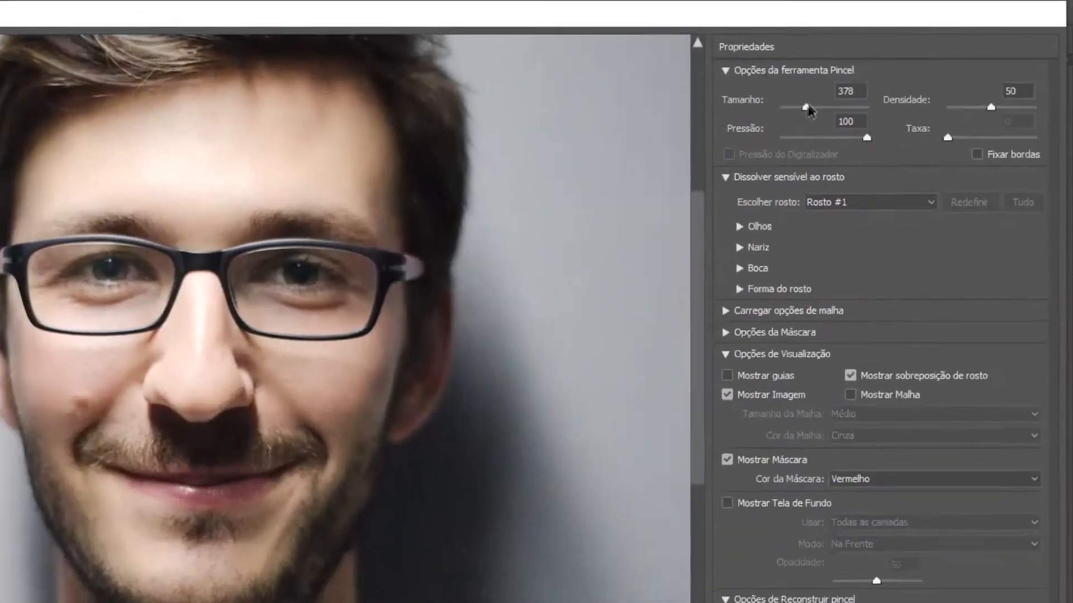
left_click_drag(807, 107, 815, 107)
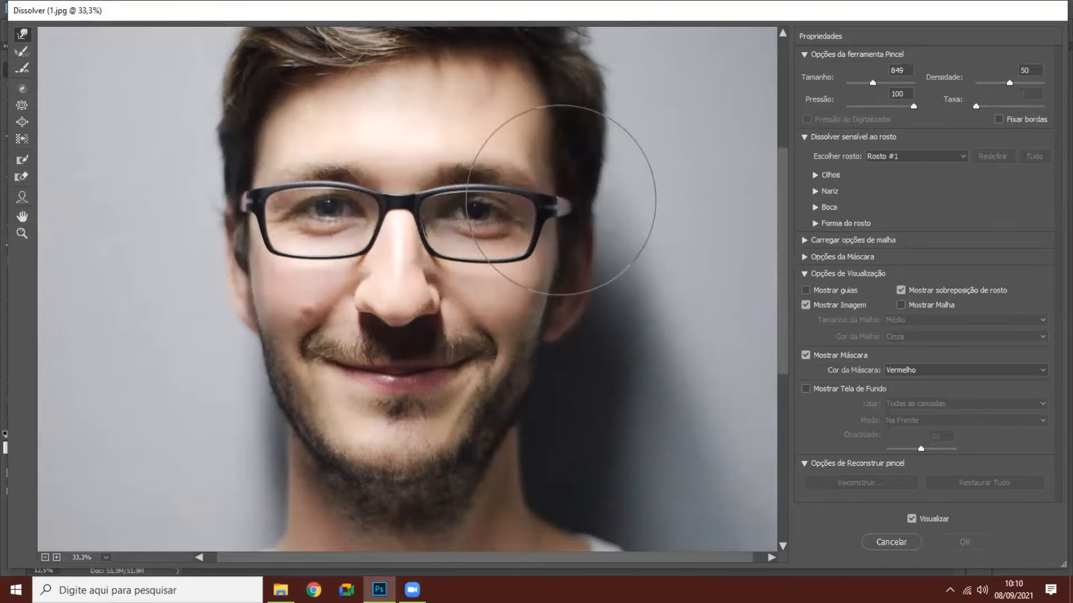
Try pushing both sides of the face inward at the glasses with Forward Warp, and restore the whole image
left_click_drag(559, 214, 541, 216)
left_click_drag(265, 213, 275, 206)
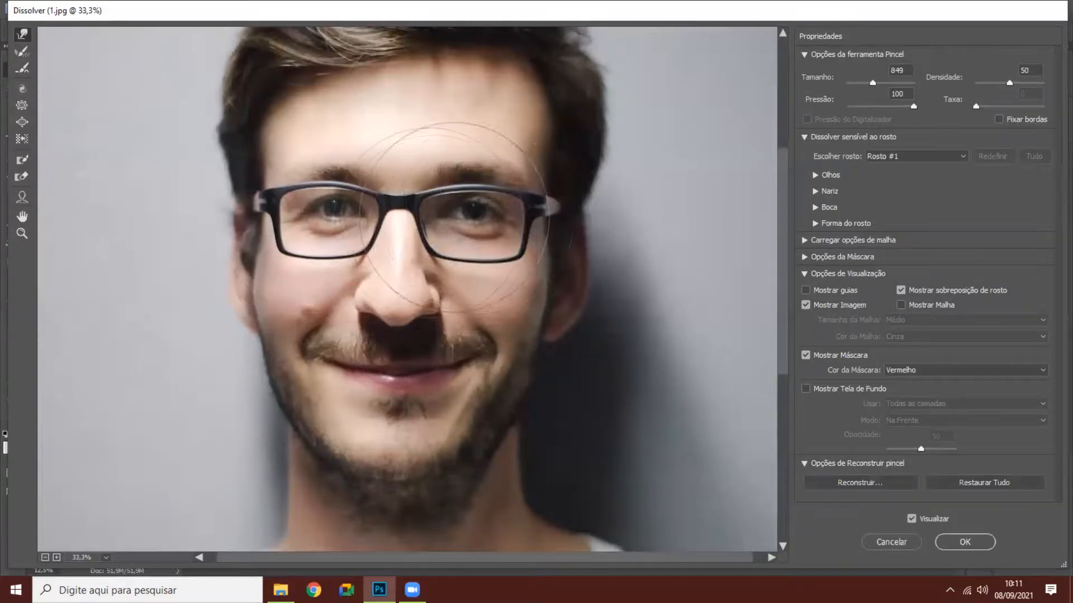
scroll(534, 222, "up", 1)
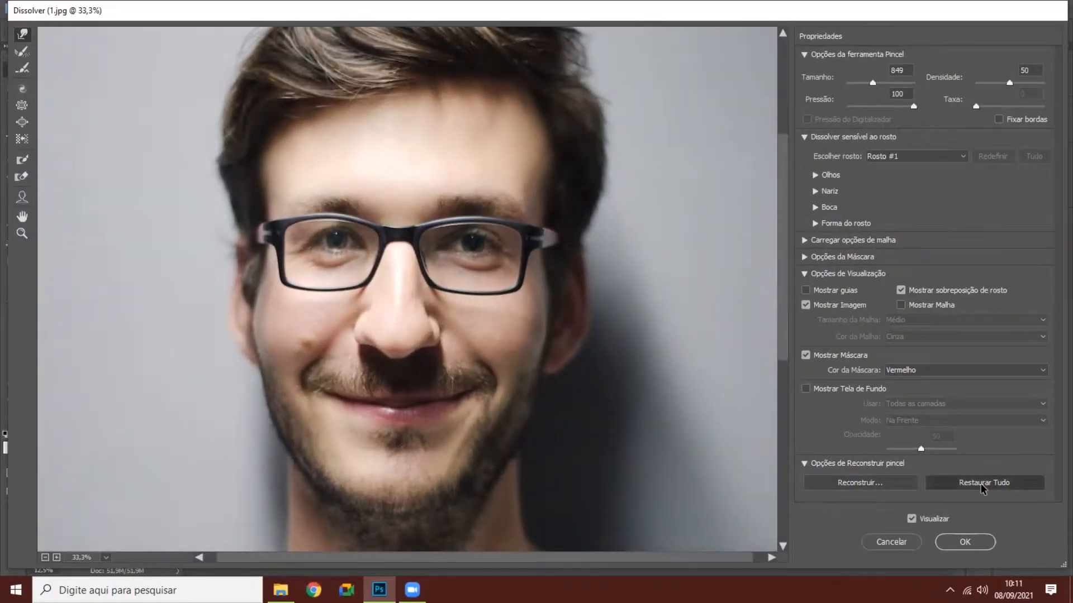
left_click(981, 484)
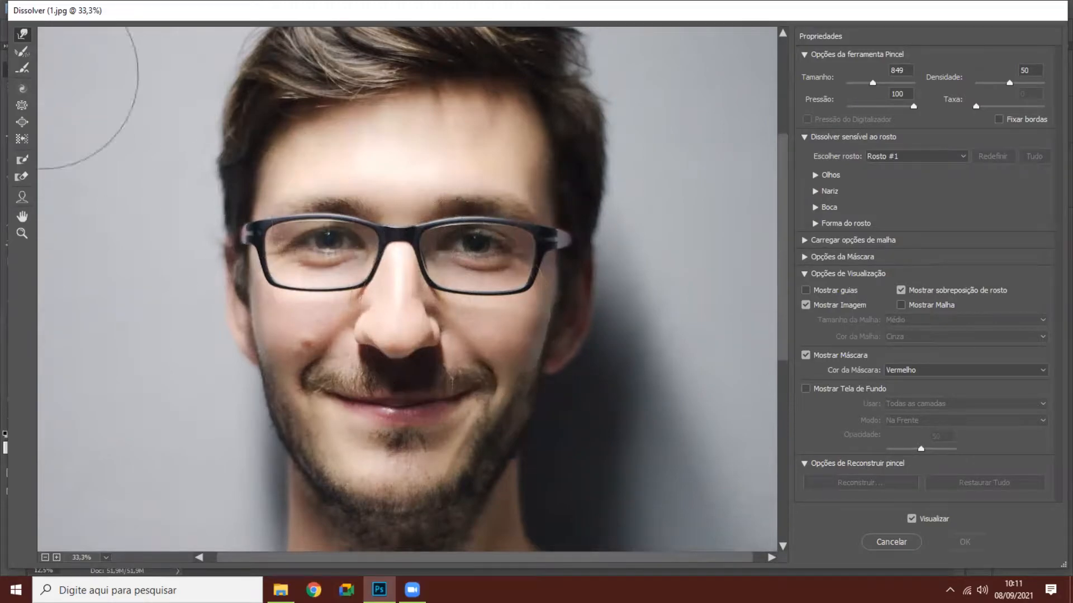
Narrow the upper face by pushing both outer ends of the glasses inward with the Forward Warp tool
left_click_drag(562, 227, 538, 239)
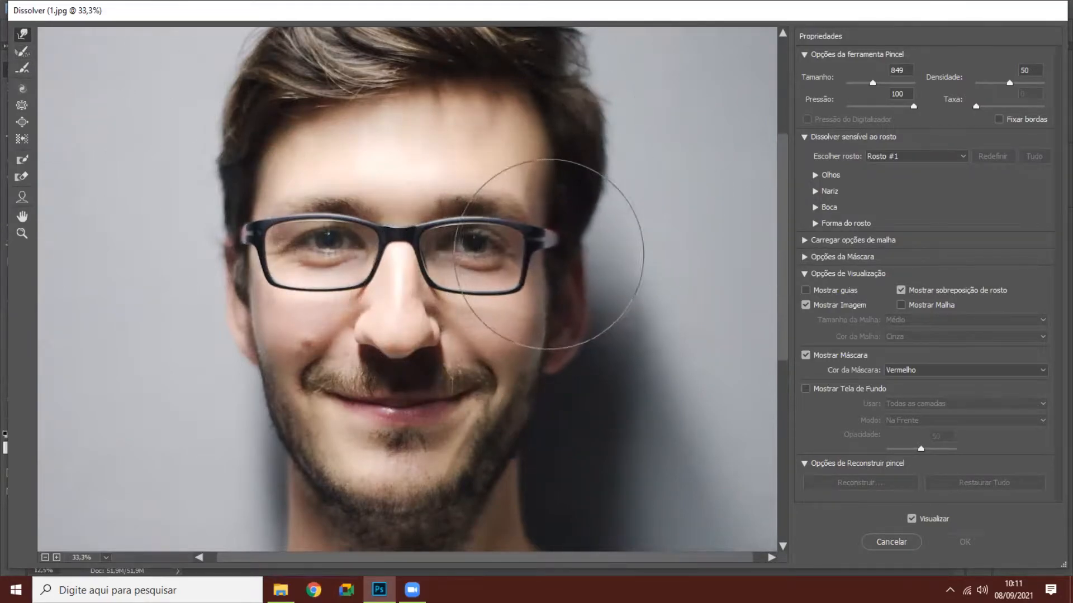
left_click_drag(276, 243, 271, 239)
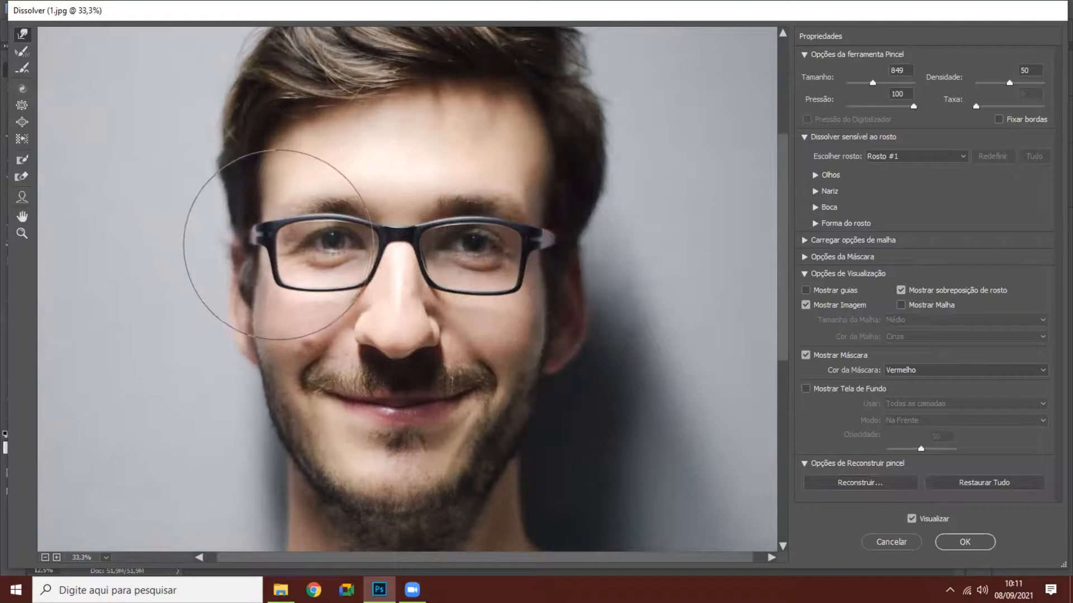
left_click_drag(508, 229, 500, 229)
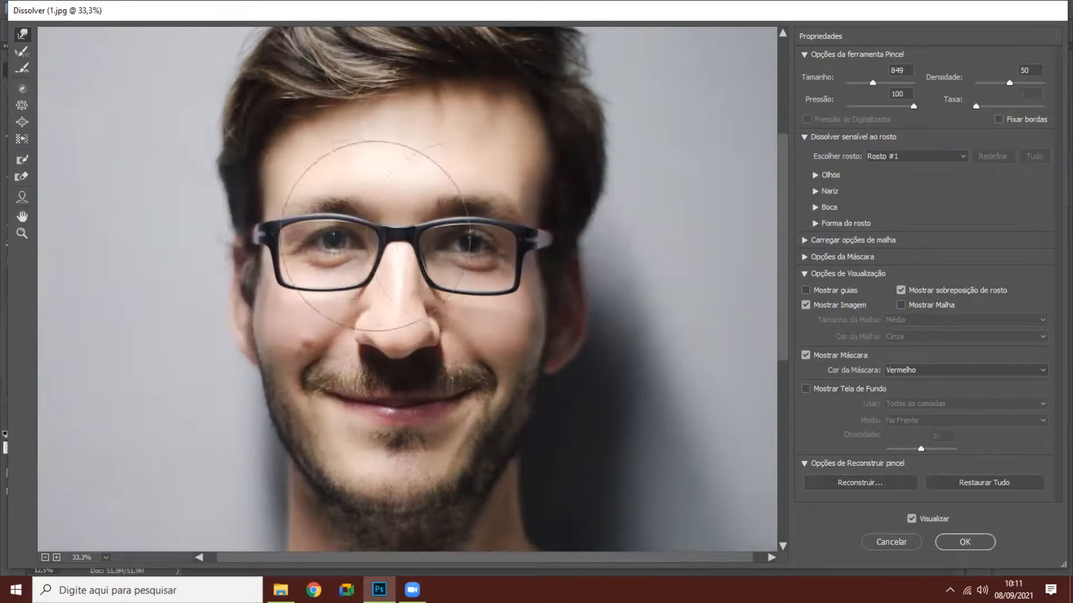
left_click_drag(267, 228, 276, 227)
left_click_drag(277, 267, 291, 229)
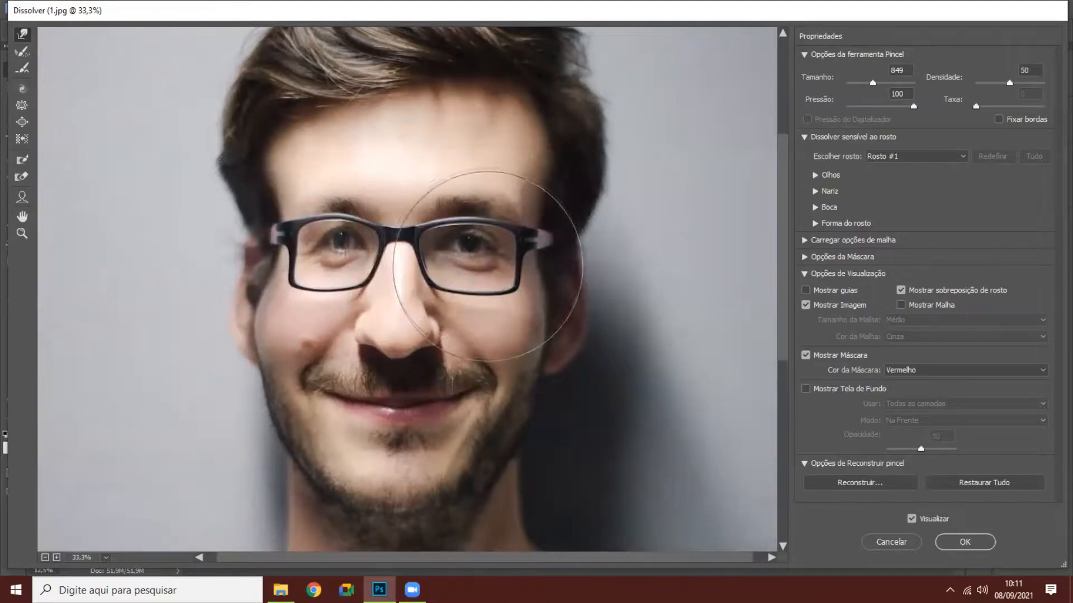
left_click_drag(271, 228, 266, 217)
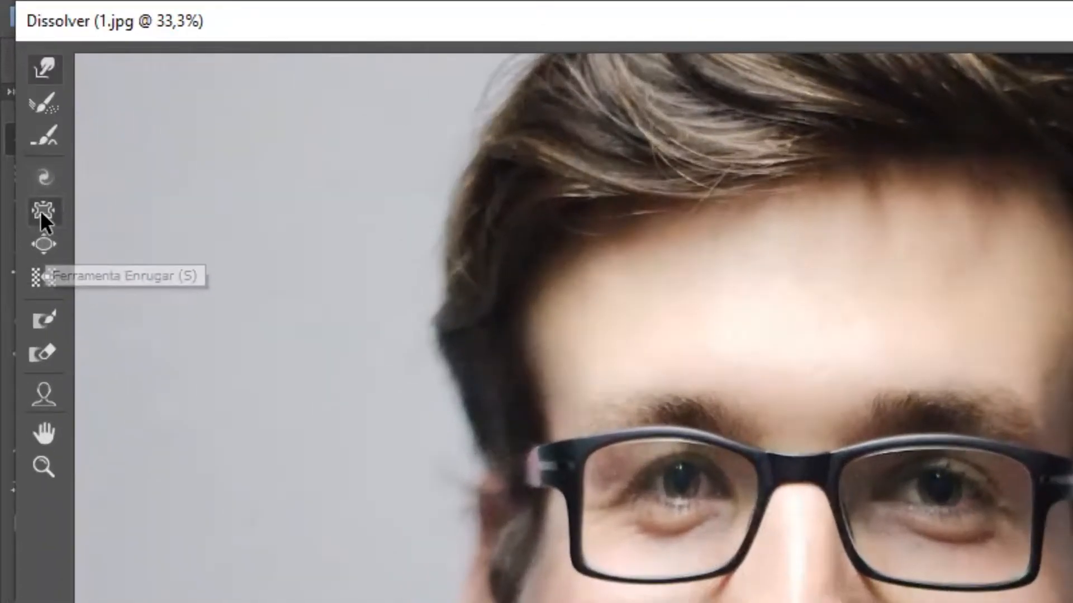
Shrink both eyes behind the glasses using the Pucker (Enrugar) tool with a brush size of 990
left_click(21, 107)
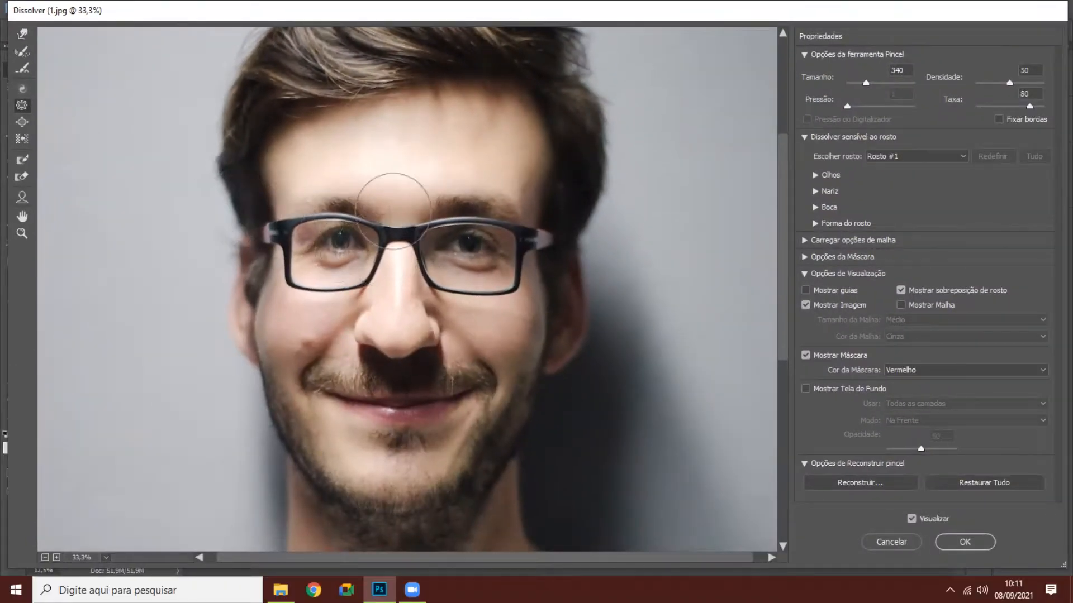
left_click(874, 82)
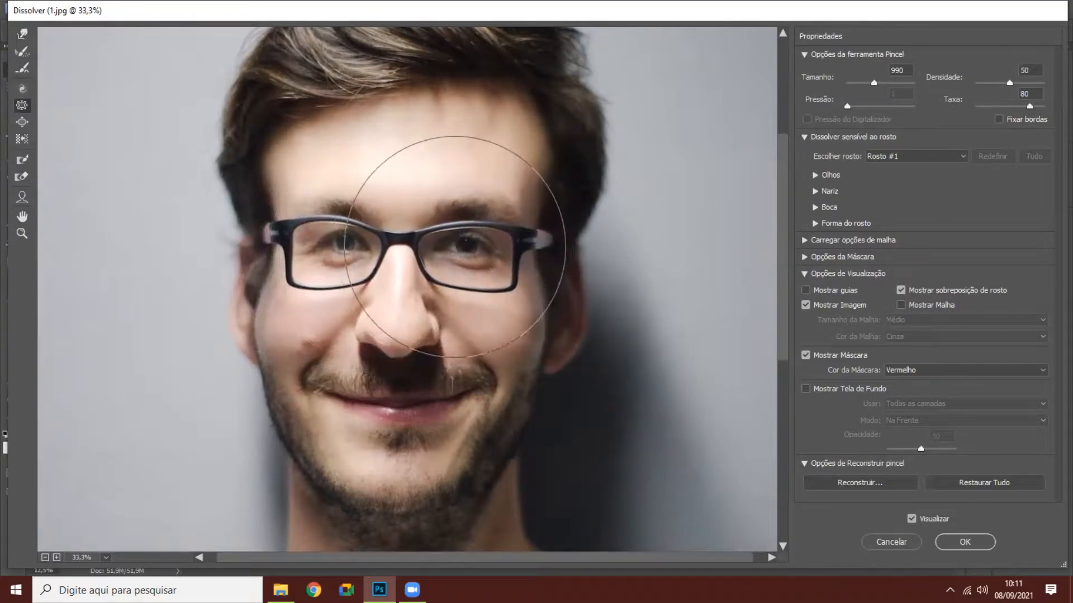
left_click(362, 244)
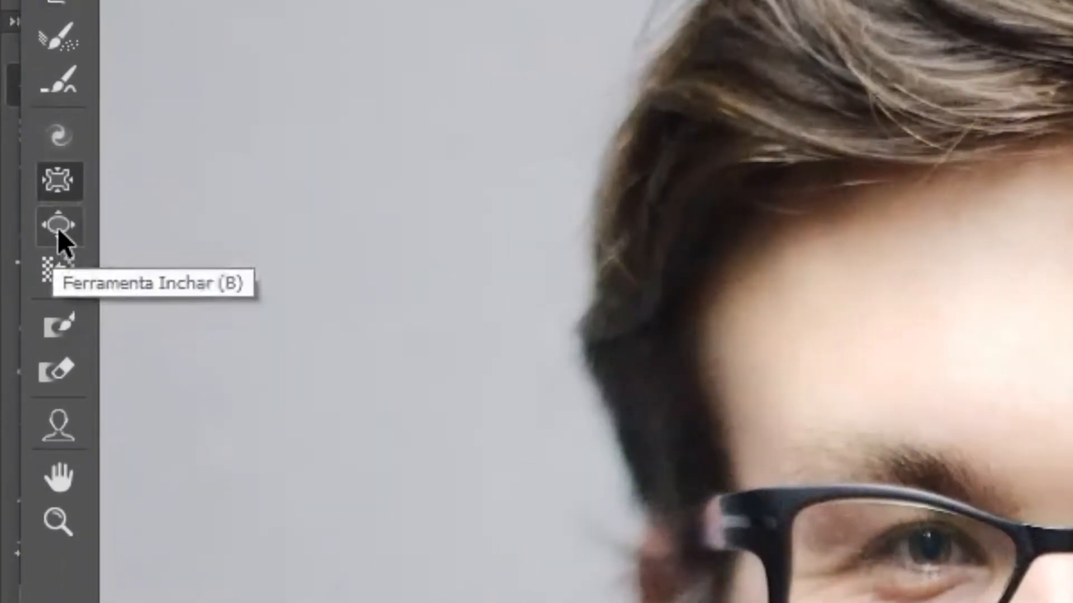
Enlarge the nose with the Bloat (Inchar) tool, and the forehead and hair with its brush size set to 2435
left_click(58, 227)
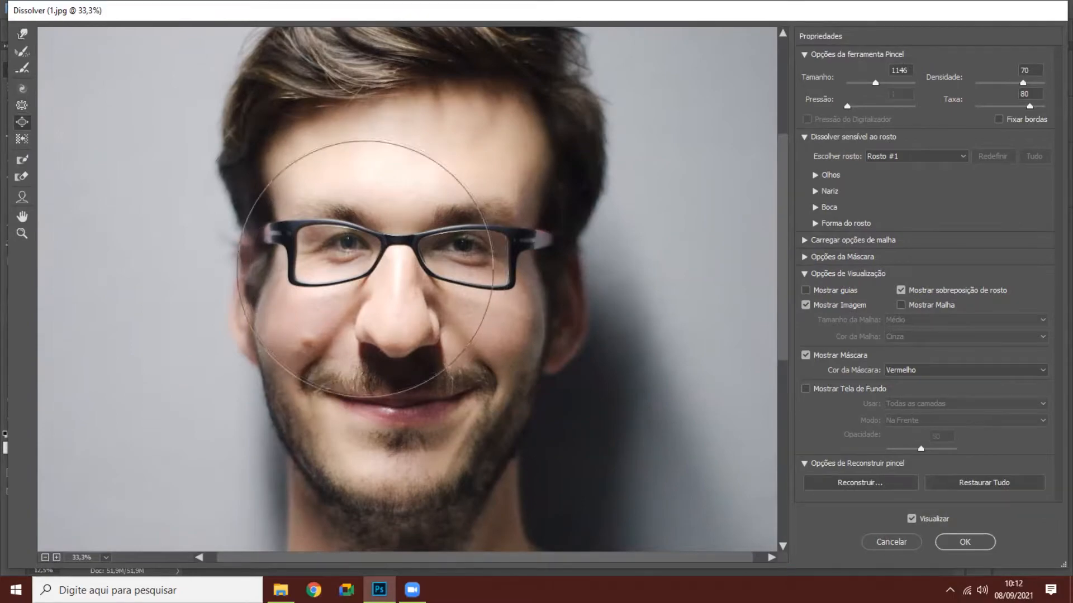
left_click_drag(385, 323, 390, 321)
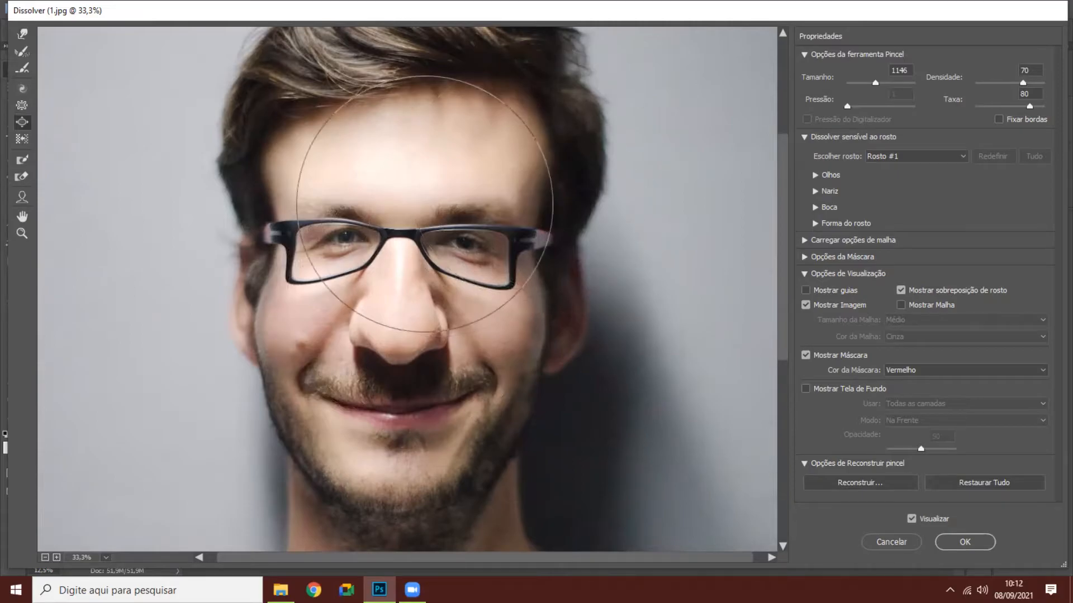
key("ctrl+minus")
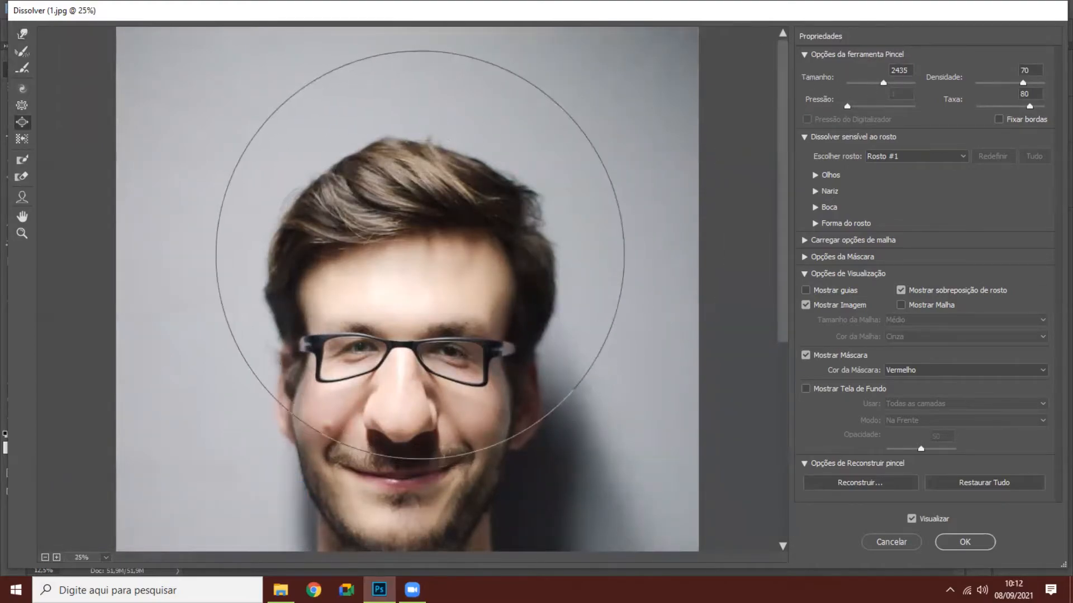
left_click_drag(420, 252, 434, 260)
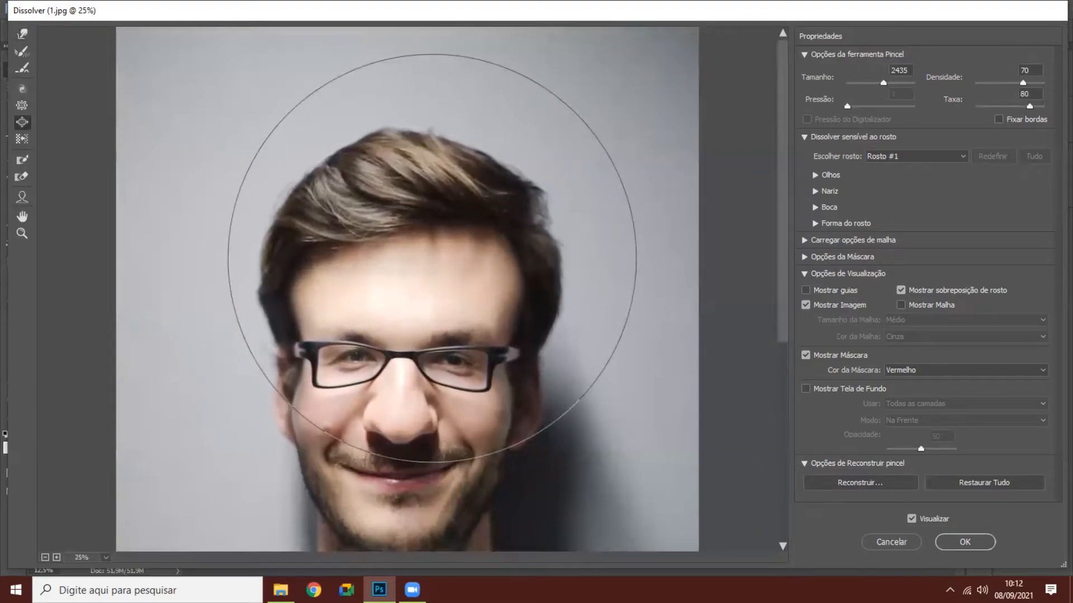
left_click_drag(333, 257, 429, 259)
Push both sides of the face inward around the glasses and ears with Forward Warp at brush size 1710
scroll(429, 259, "down", 3)
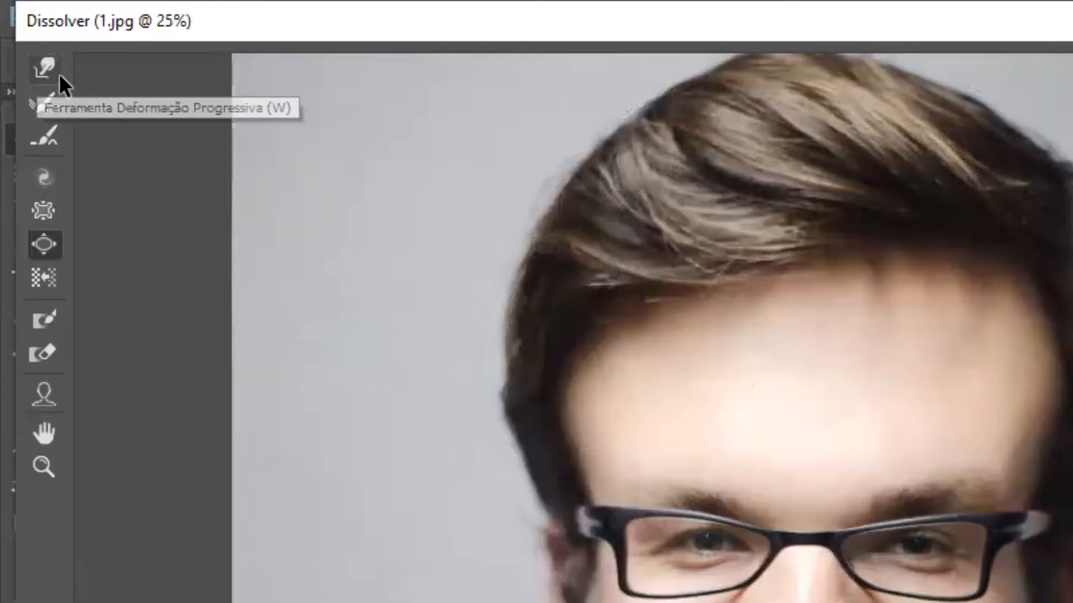
left_click(23, 35)
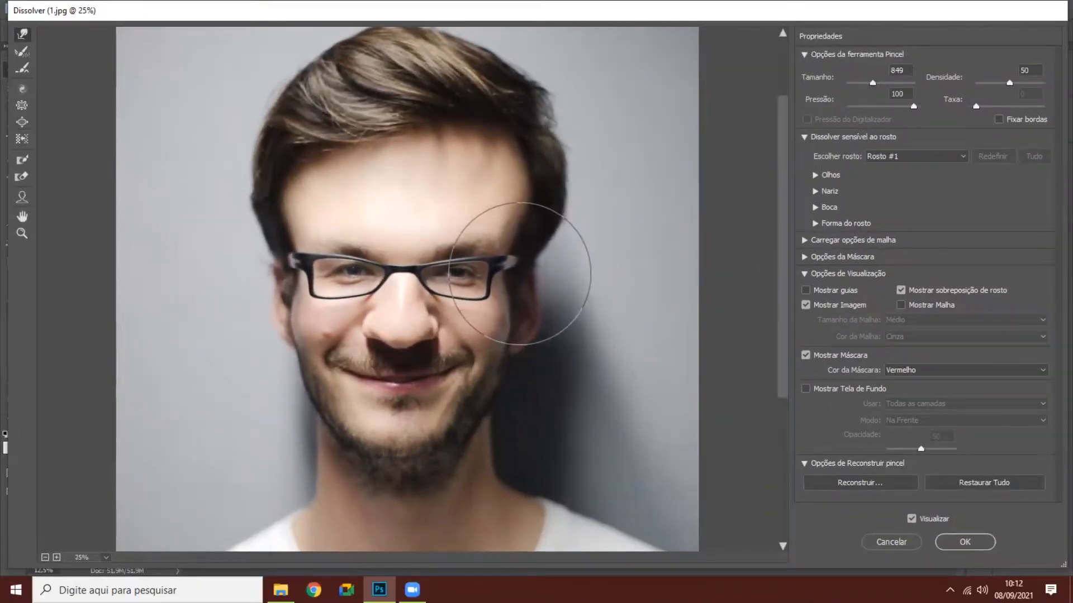
left_click_drag(879, 88, 879, 87)
left_click_drag(518, 276, 506, 277)
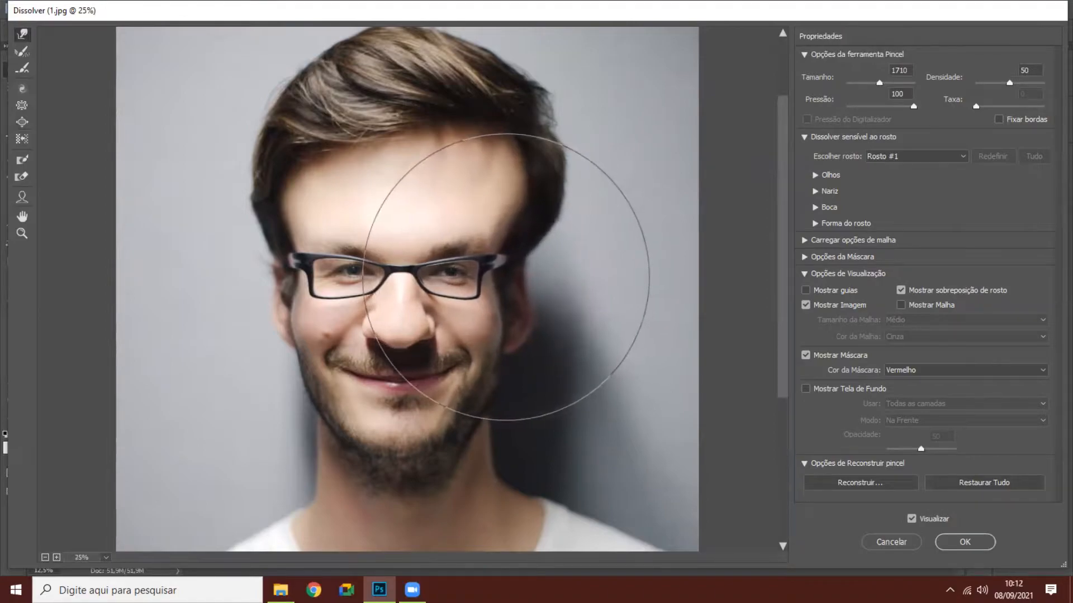
left_click_drag(271, 263, 282, 263)
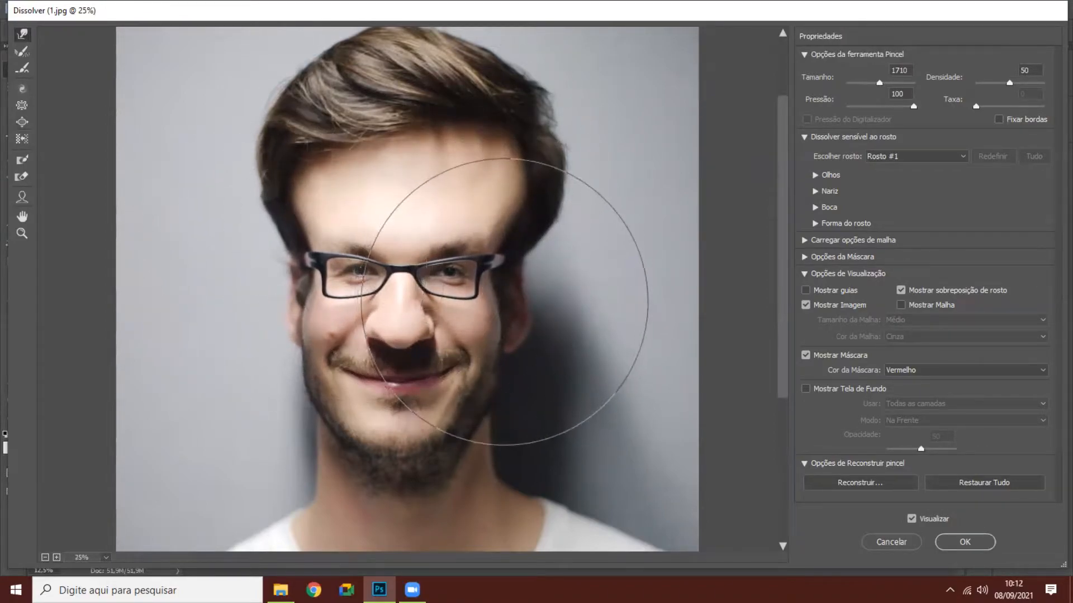
left_click_drag(275, 283, 285, 286)
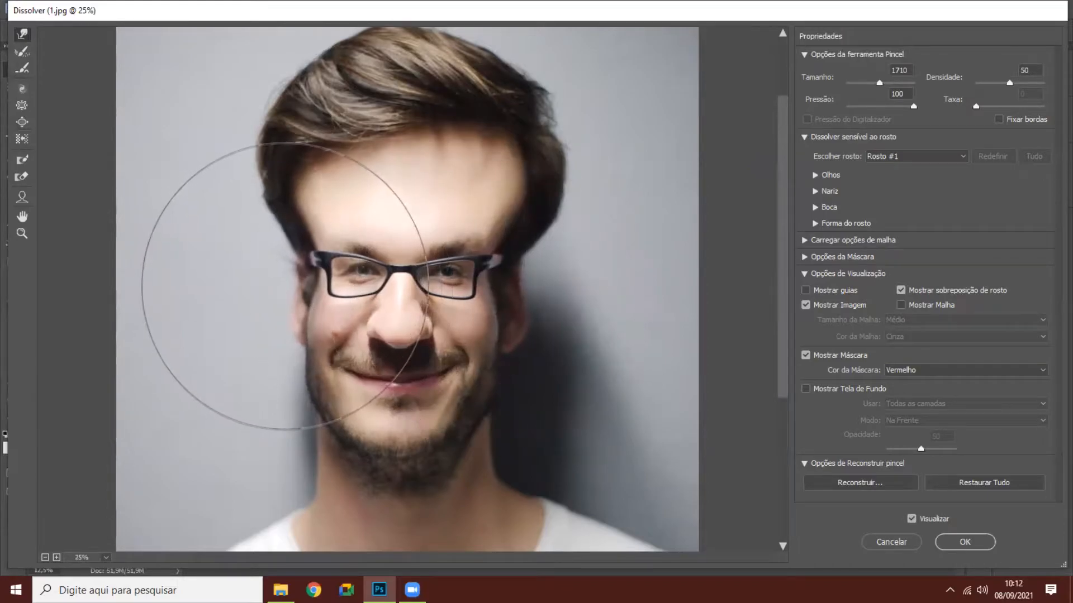
scroll(559, 380, "down", 2)
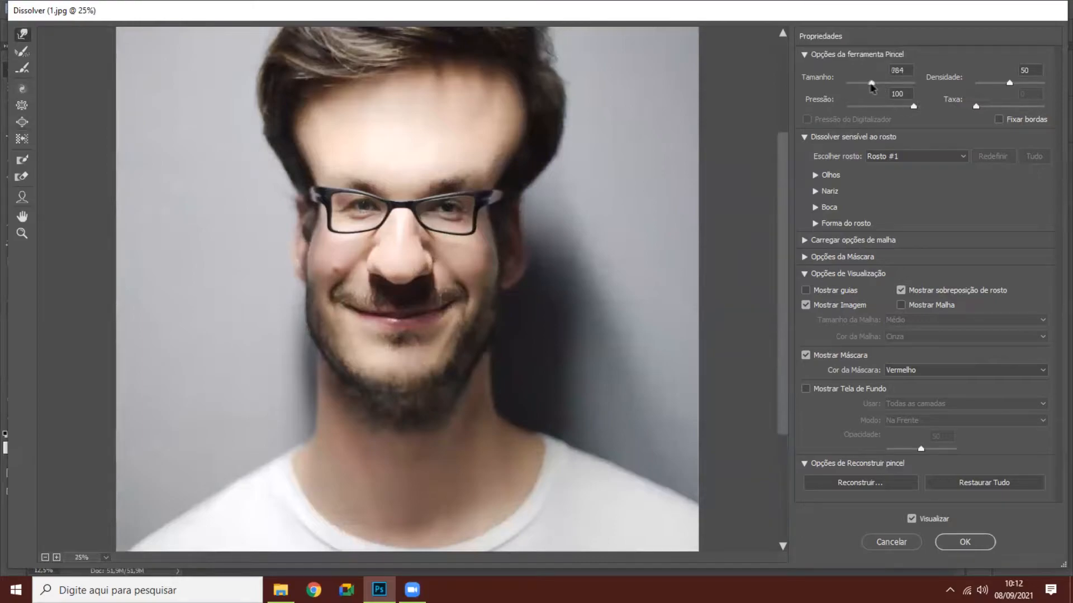
Reshape the chin, the area beside the mouth and the nose with the Forward Warp tool at brush size 557
mouse_move(432, 364)
left_mouse_down()
mouse_move(382, 369)
mouse_move(384, 385)
mouse_move(409, 395)
left_mouse_up()
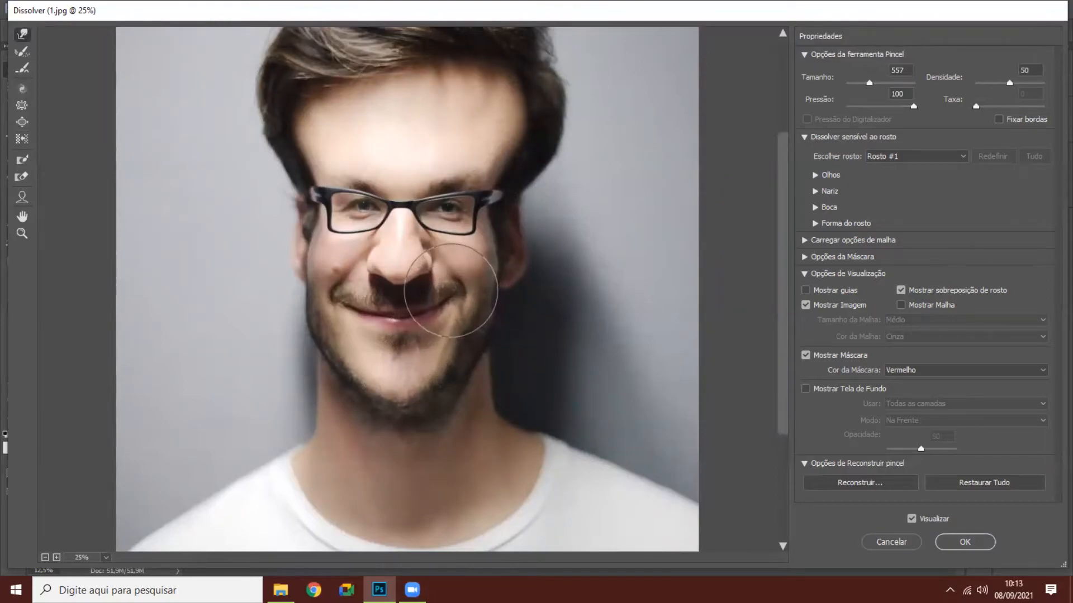
left_click_drag(351, 301, 357, 296)
left_click_drag(403, 263, 387, 265)
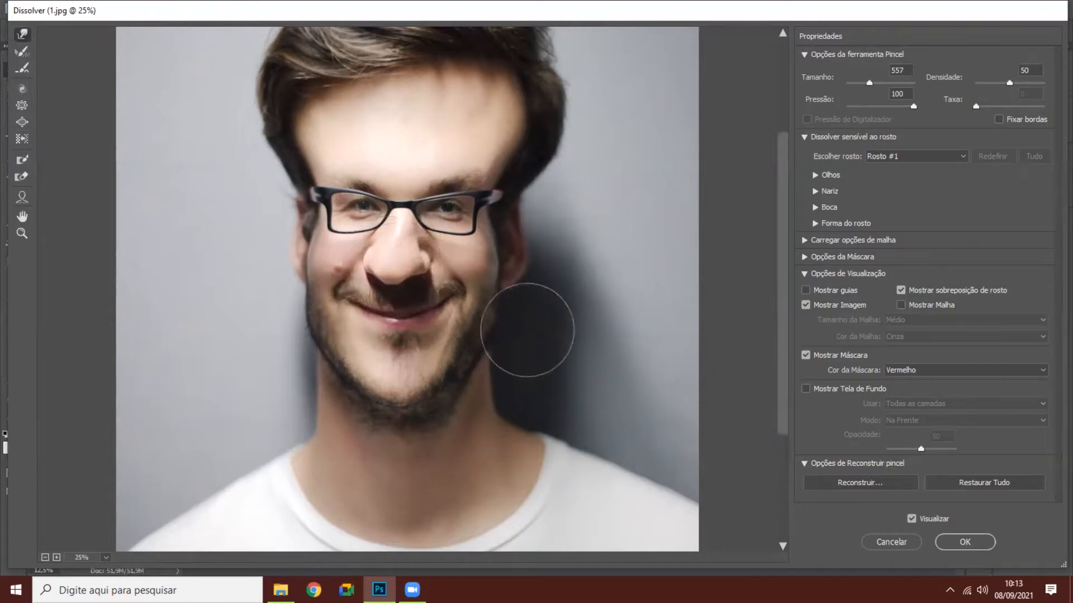
Square off the chin by warping both of its lower corners with the Forward Warp tool at brush size 557
scroll(503, 370, "down", 1)
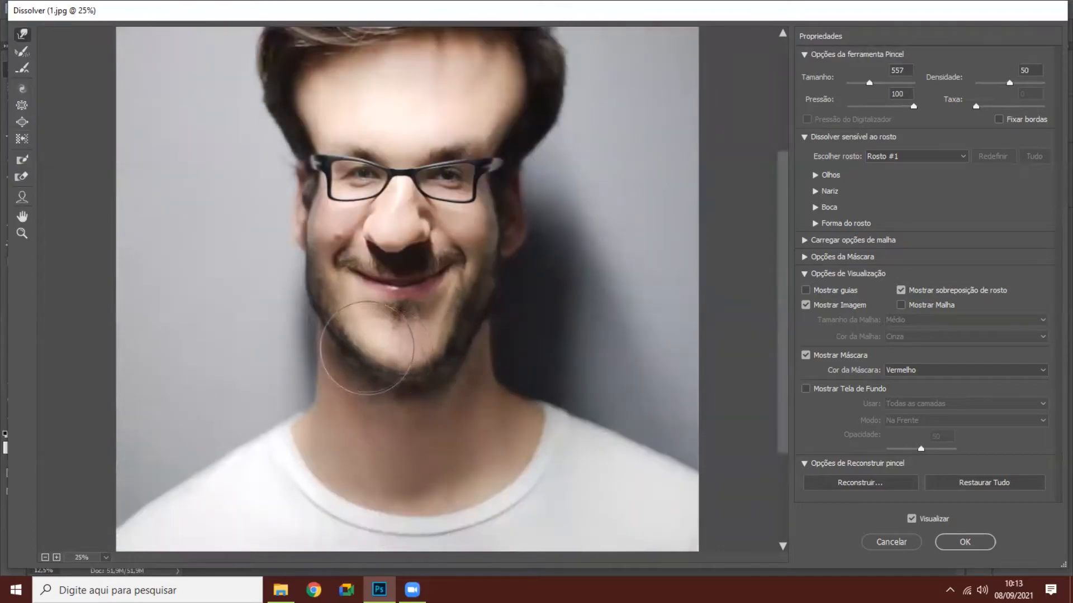
left_click_drag(366, 341, 364, 352)
mouse_move(443, 337)
left_mouse_down()
mouse_move(420, 358)
mouse_move(450, 342)
mouse_move(338, 289)
mouse_move(365, 353)
left_mouse_up()
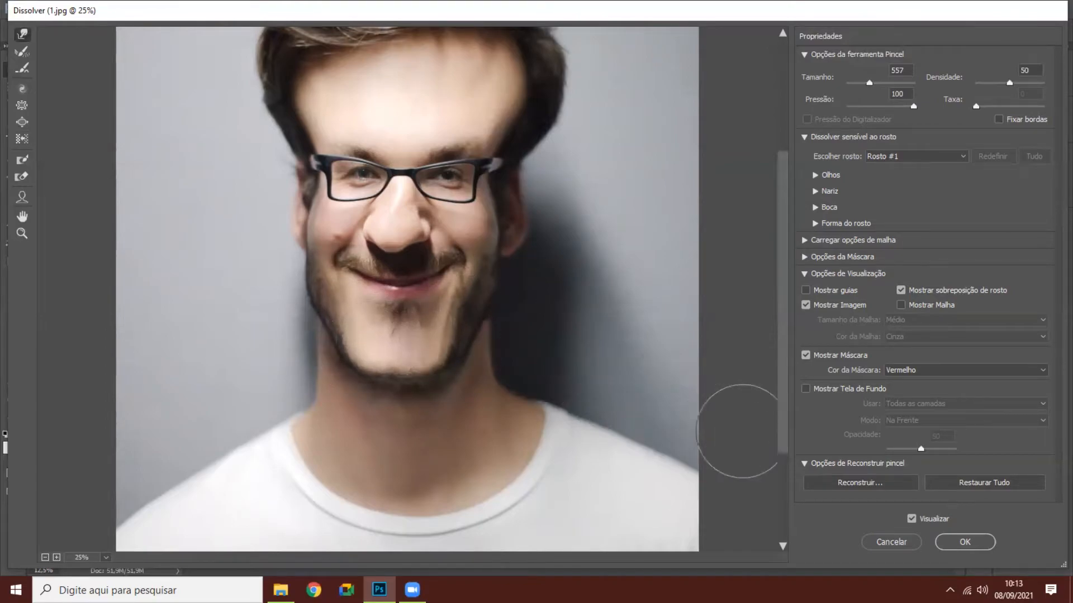
Undo the last warps on the chin, stepping back several times
key("ctrl+z")
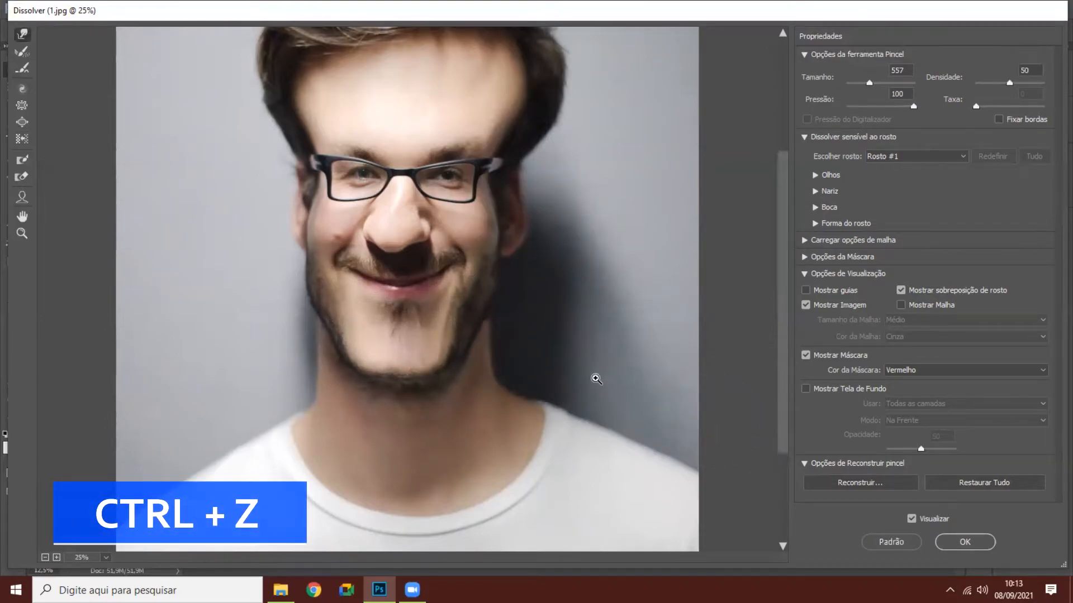
key("ctrl+alt+z")
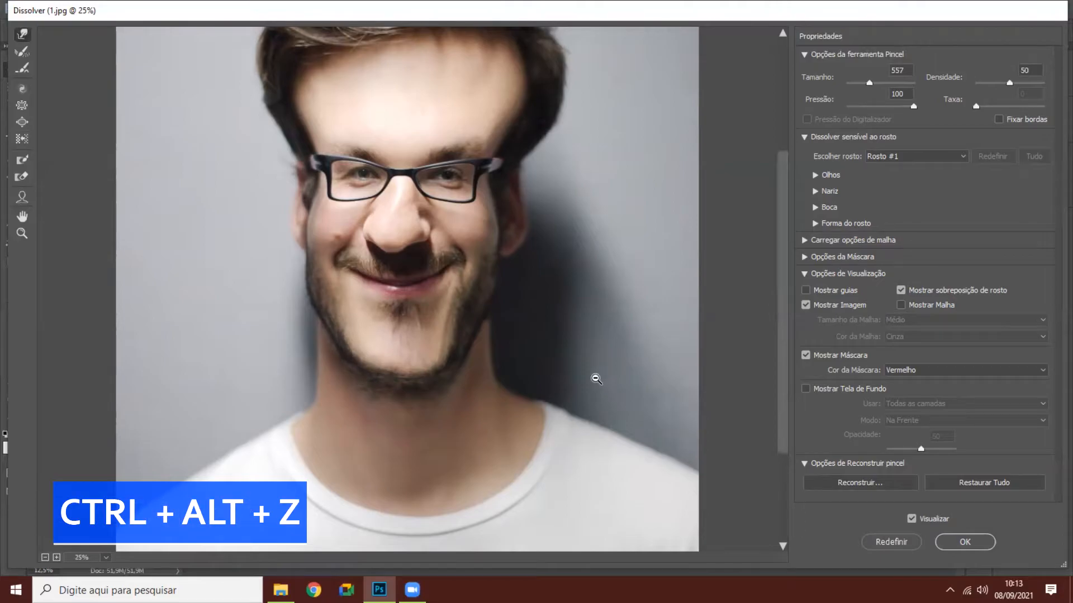
key("ctrl+alt+z")
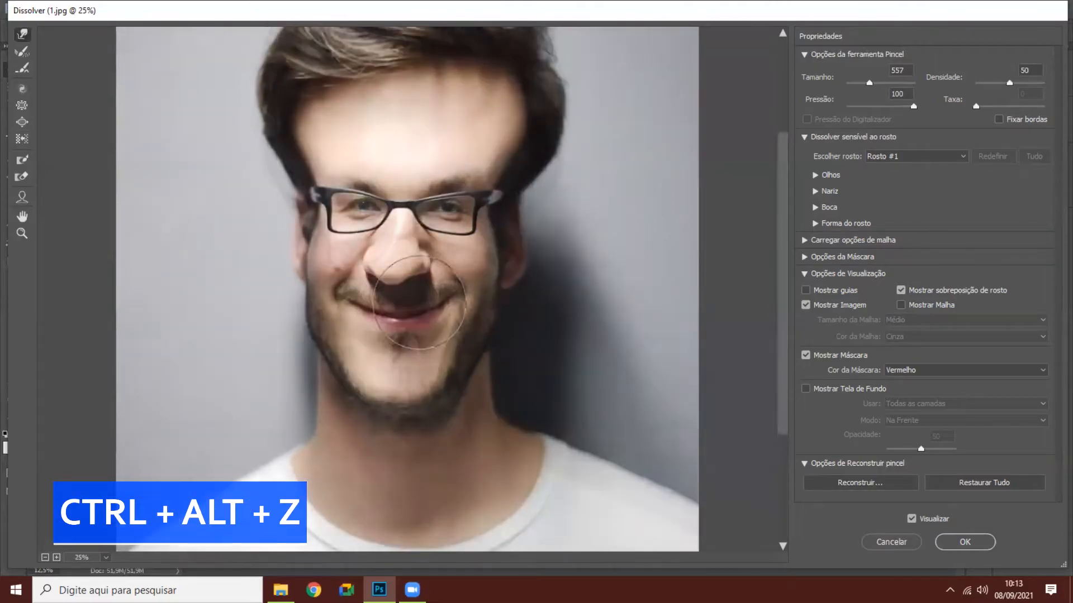
key("ctrl+alt+z")
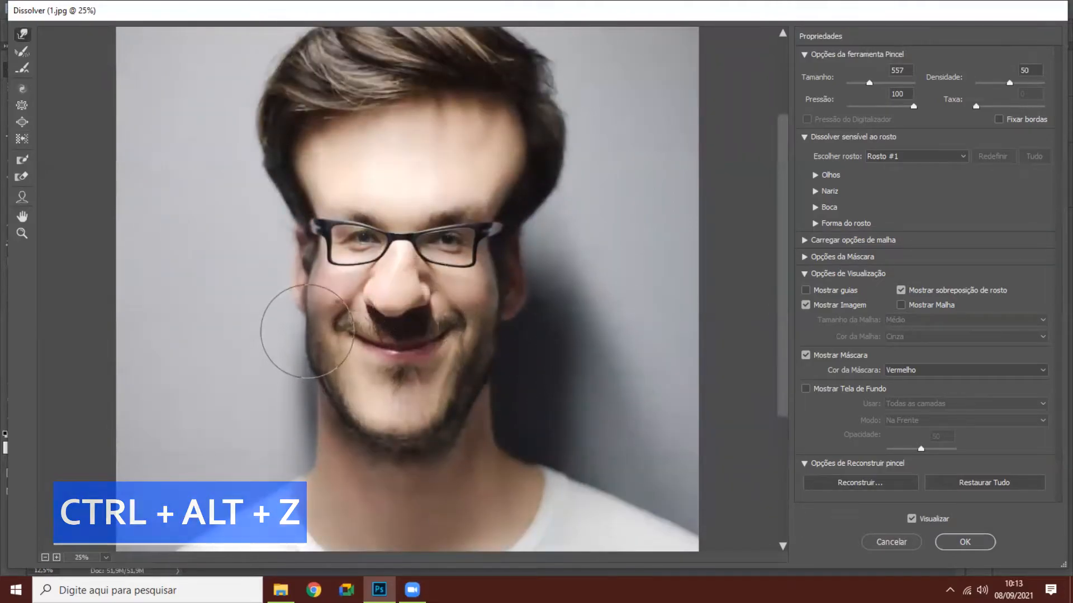
Puff out both cheeks beside the mouth by pulling them outward with Forward Warp at brush size 557
left_click_drag(296, 317, 291, 342)
mouse_move(481, 325)
left_mouse_down()
mouse_move(500, 338)
mouse_move(478, 363)
mouse_move(491, 363)
mouse_move(502, 338)
mouse_move(503, 311)
left_mouse_up()
mouse_move(314, 304)
left_mouse_down()
mouse_move(308, 296)
mouse_move(300, 314)
left_mouse_up()
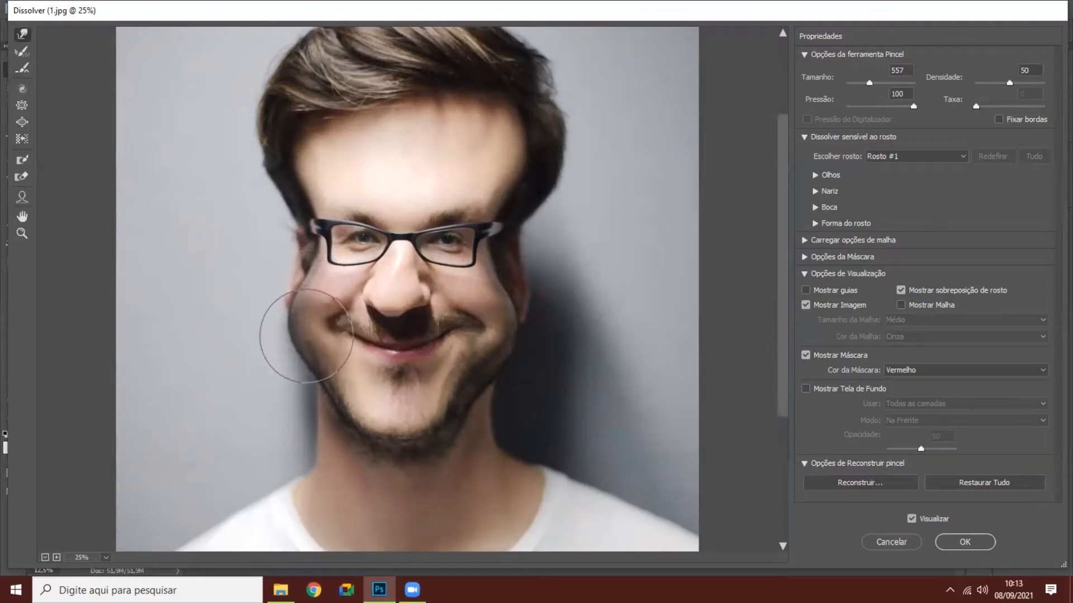
Nudge the areas around both mouth corners slightly inward with Forward Warp and apply the Liquify changes to 1.jpg
scroll(600, 385, "down", 2)
scroll(601, 384, "up", 3)
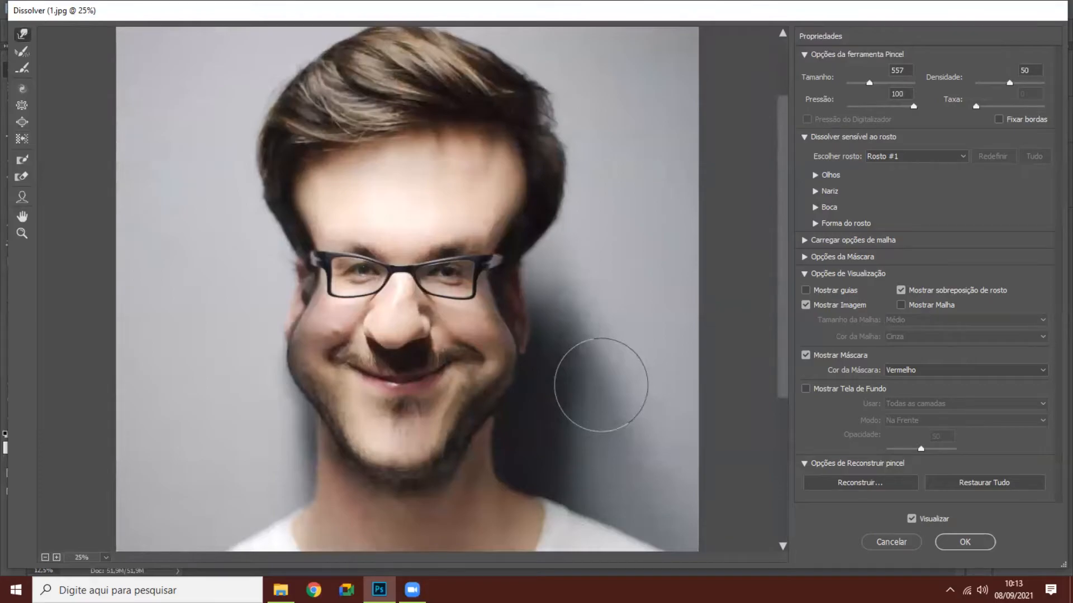
scroll(601, 385, "down", 3)
left_click_drag(451, 327, 440, 327)
left_click_drag(334, 329, 345, 321)
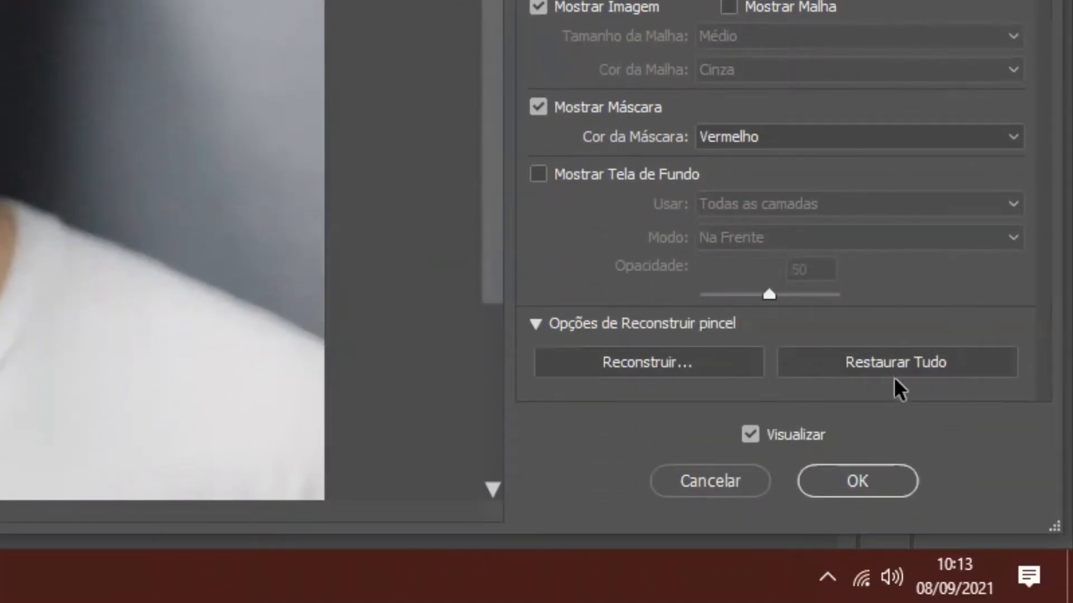
left_click(897, 375)
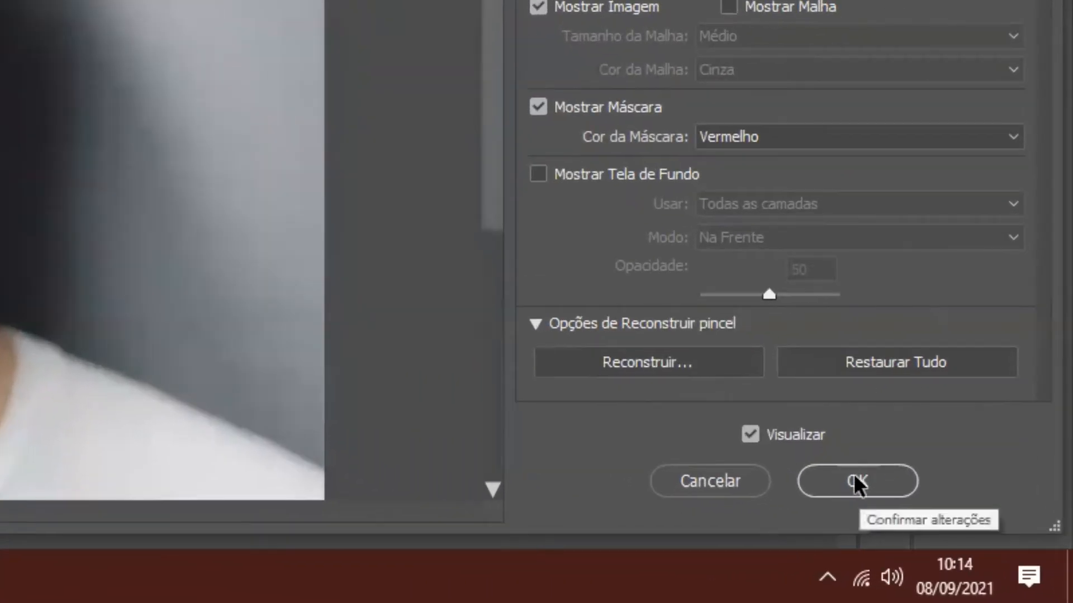
left_click(855, 481)
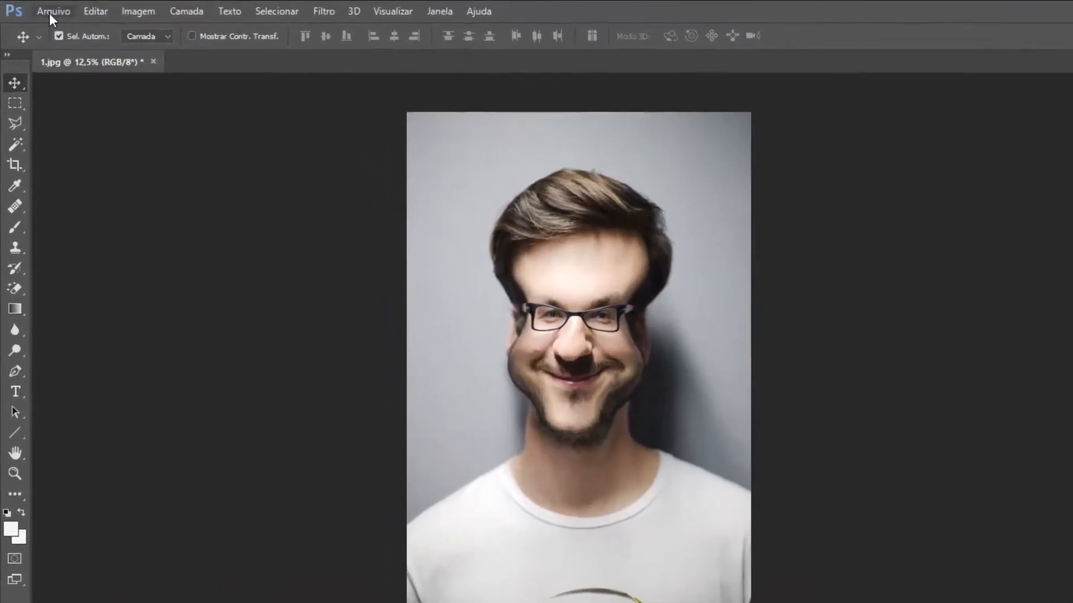
Open the original portrait 2.jpg from the desktop, keeping its embedded sRGB colour profile
key("ctrl")
left_click(69, 19)
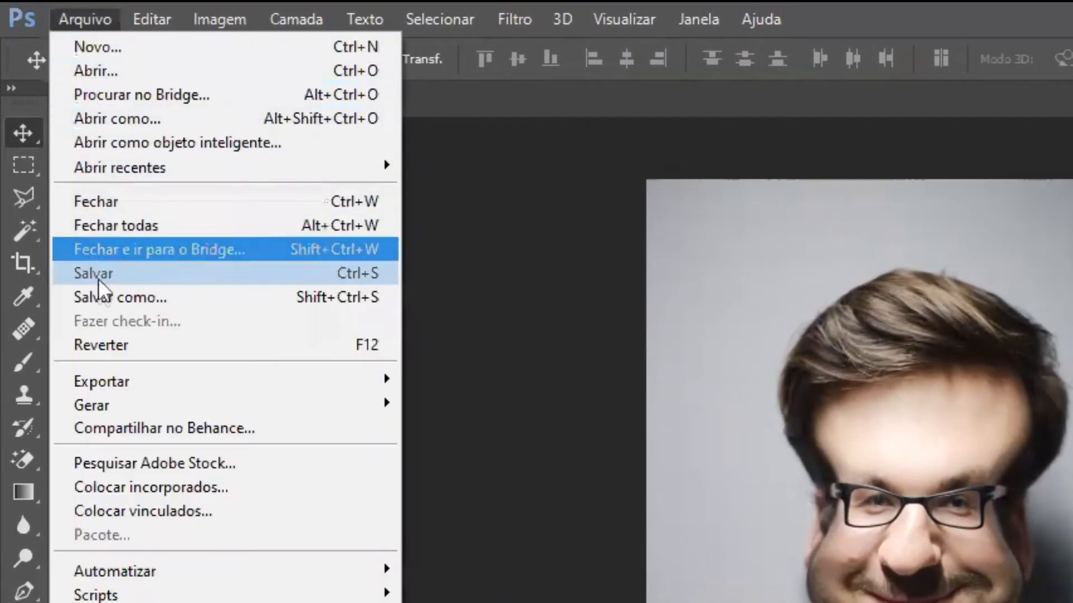
left_click(111, 70)
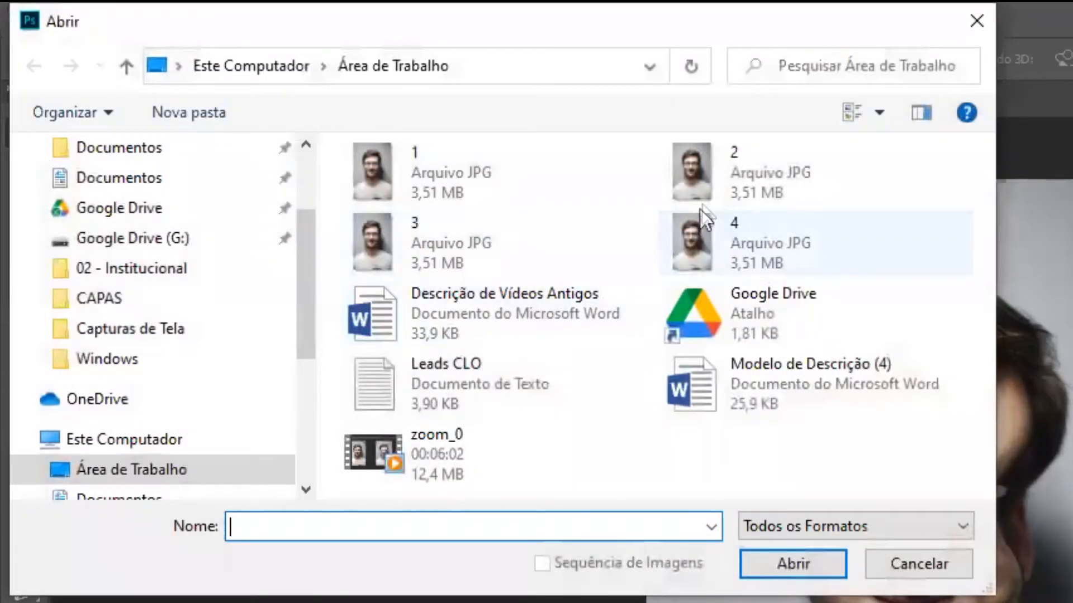
left_click(708, 195)
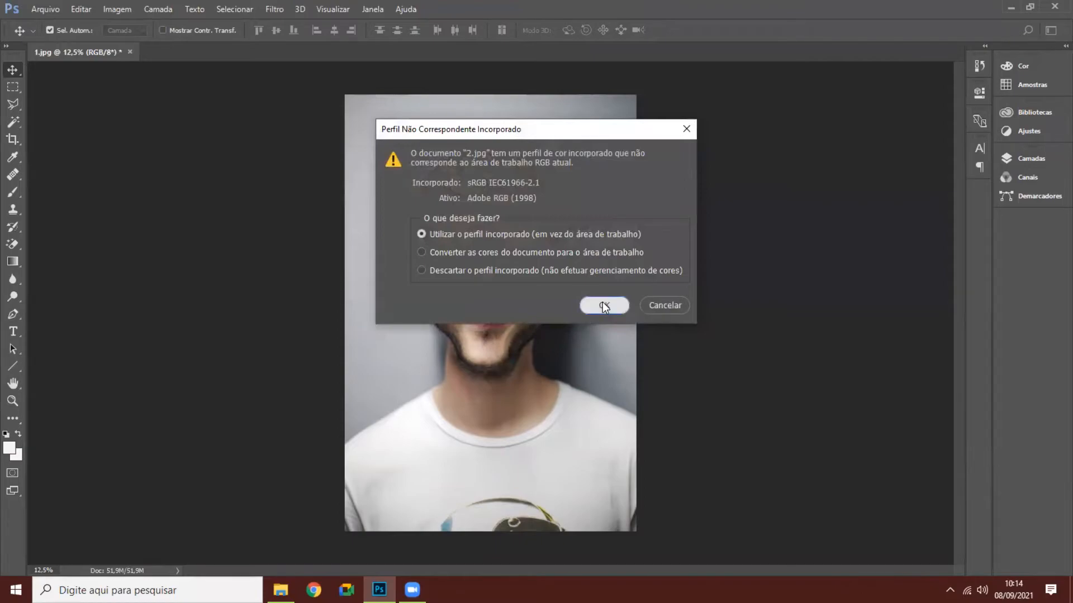
left_click(602, 304)
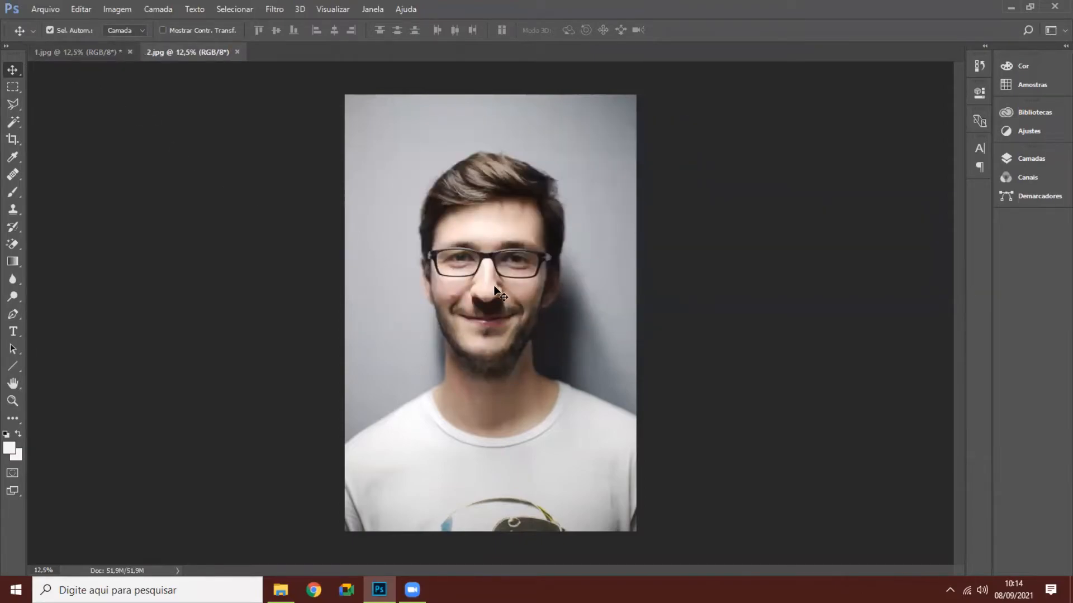
Compare the caricature 1.jpg with the original 2.jpg and arrange both documents side by side in two vertical panes
left_click(68, 56)
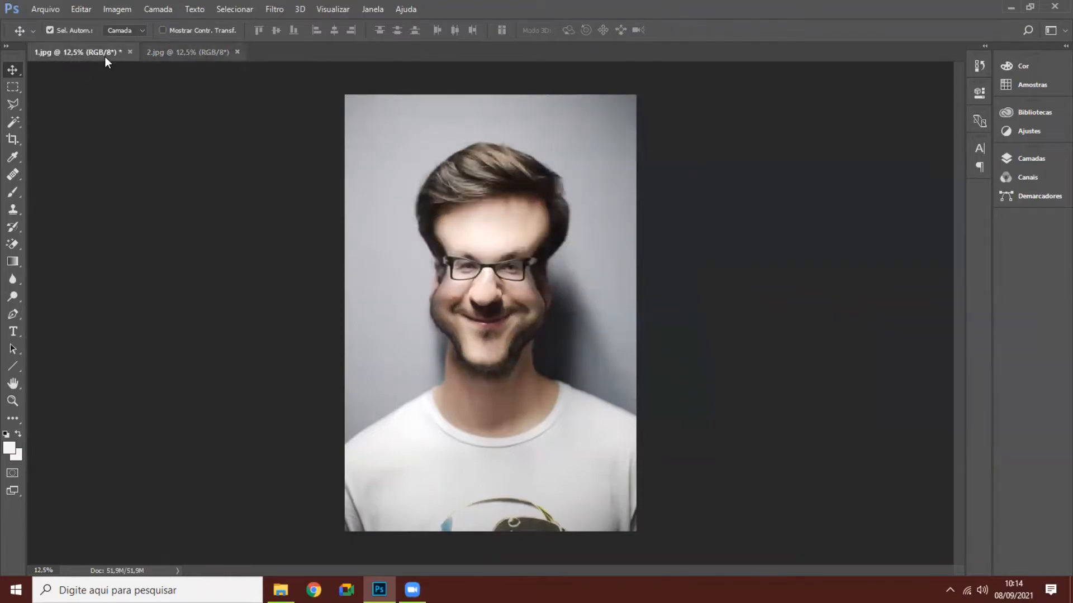
key("ctrl+Tab")
left_click(118, 53)
key("ctrl+Tab")
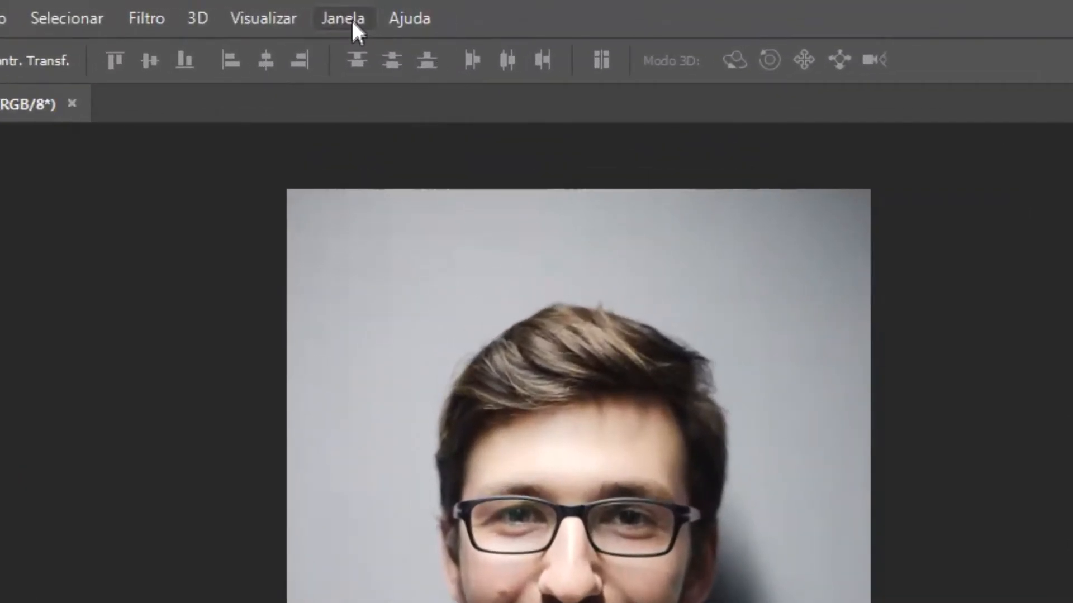
left_click(373, 9)
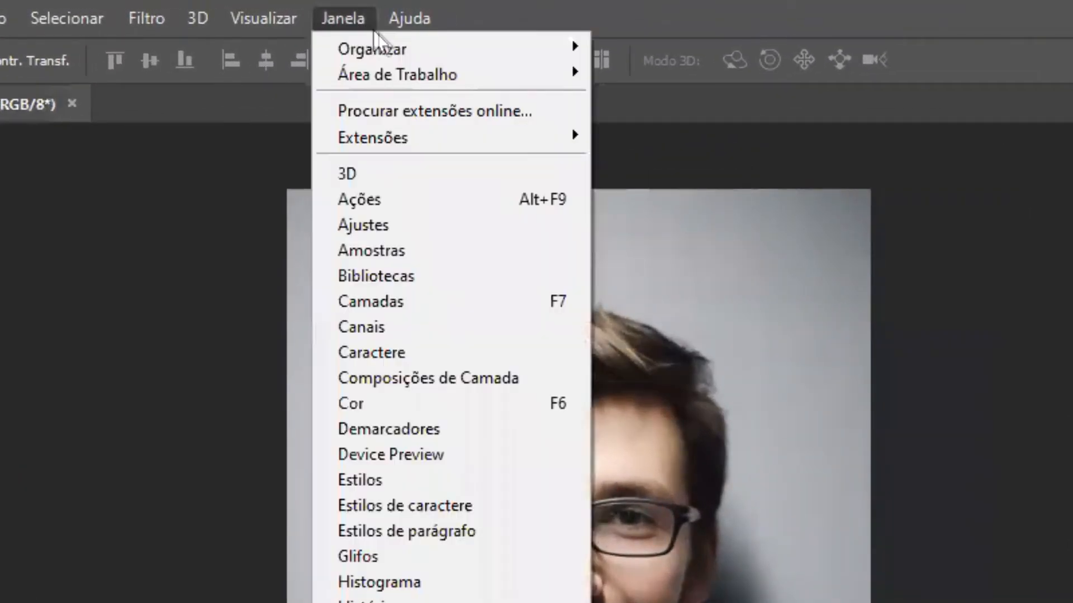
mouse_move(390, 47)
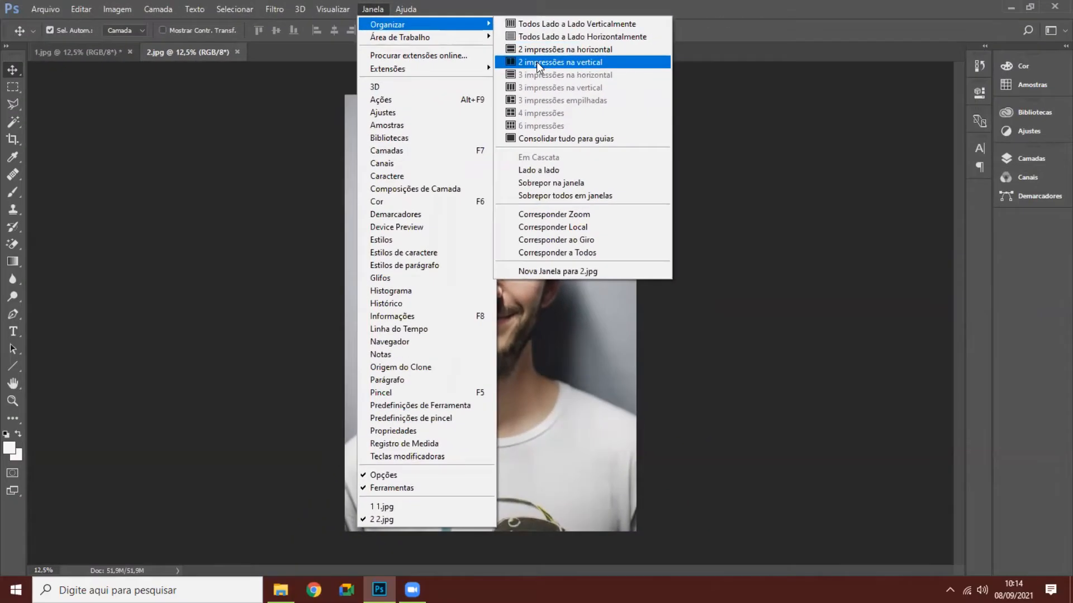
left_click(672, 123)
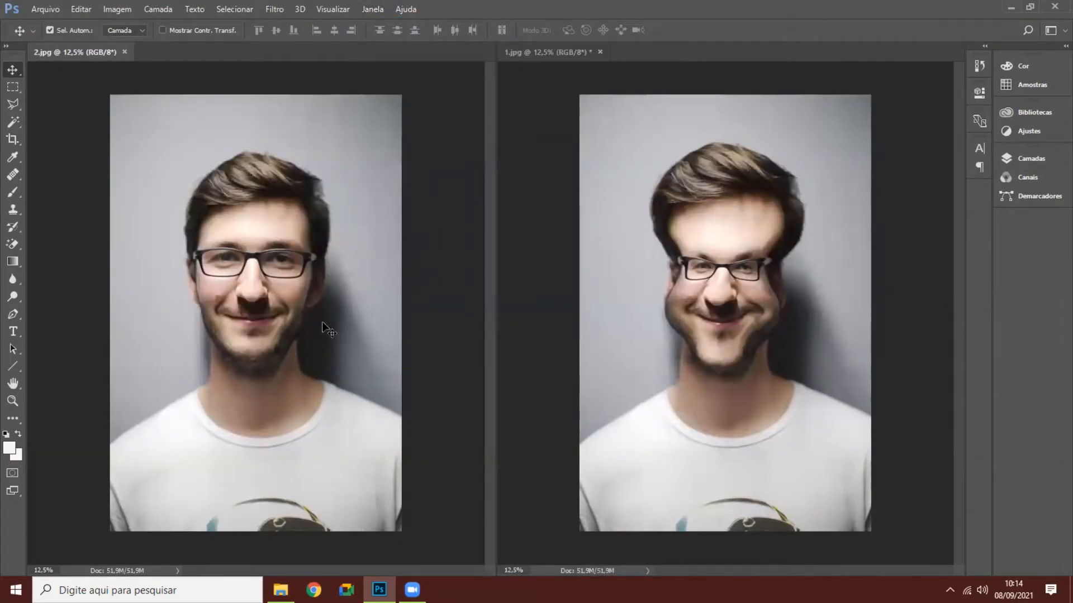
Zoom both portraits to 16.67% to compare the original and the caricature at the same scale
key("ctrl+minus")
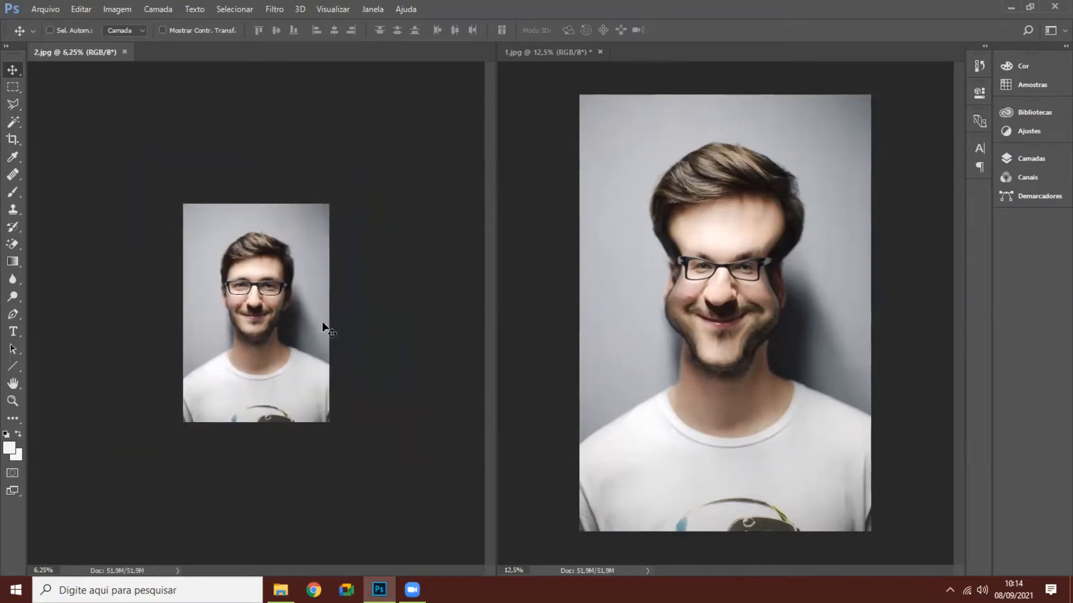
key("ctrl+plus")
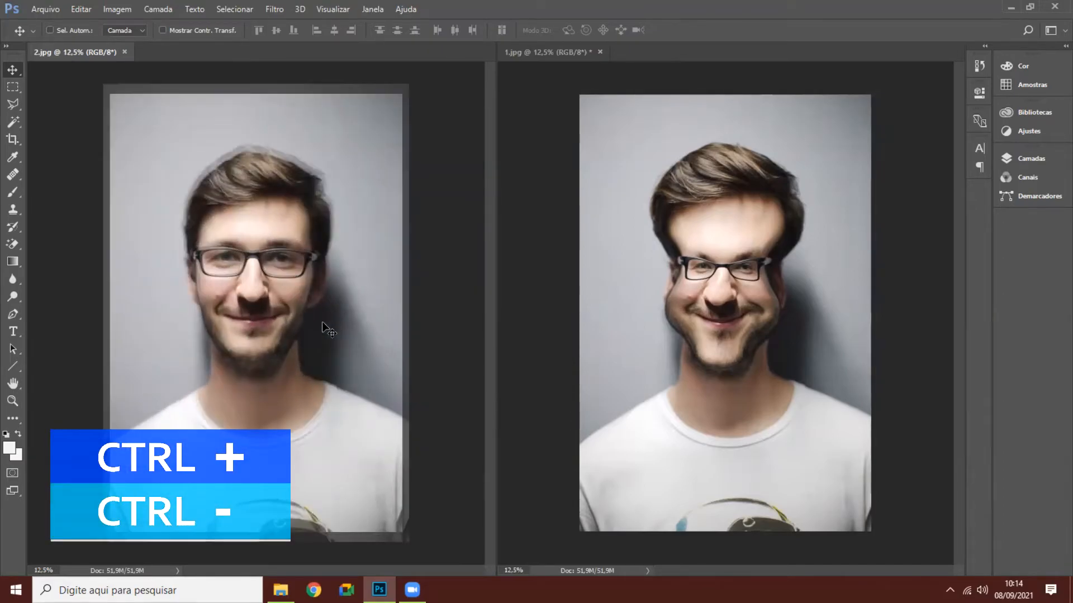
key("ctrl+plus")
left_click(590, 277)
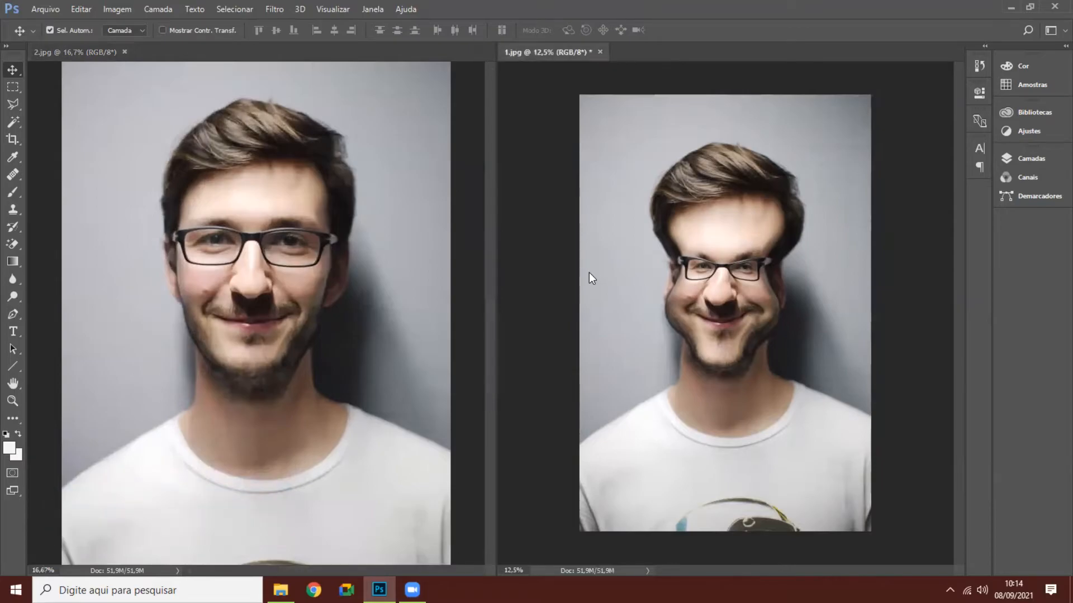
key("ctrl+minus")
key("ctrl+minus")
key("ctrl+plus")
key("ctrl+plus")
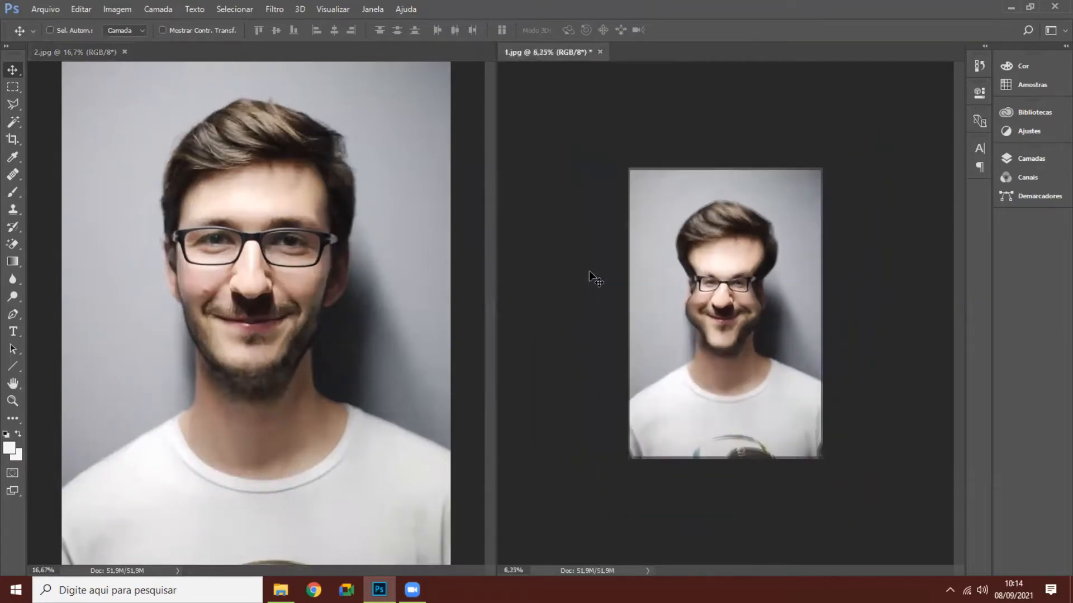
key("ctrl+plus")
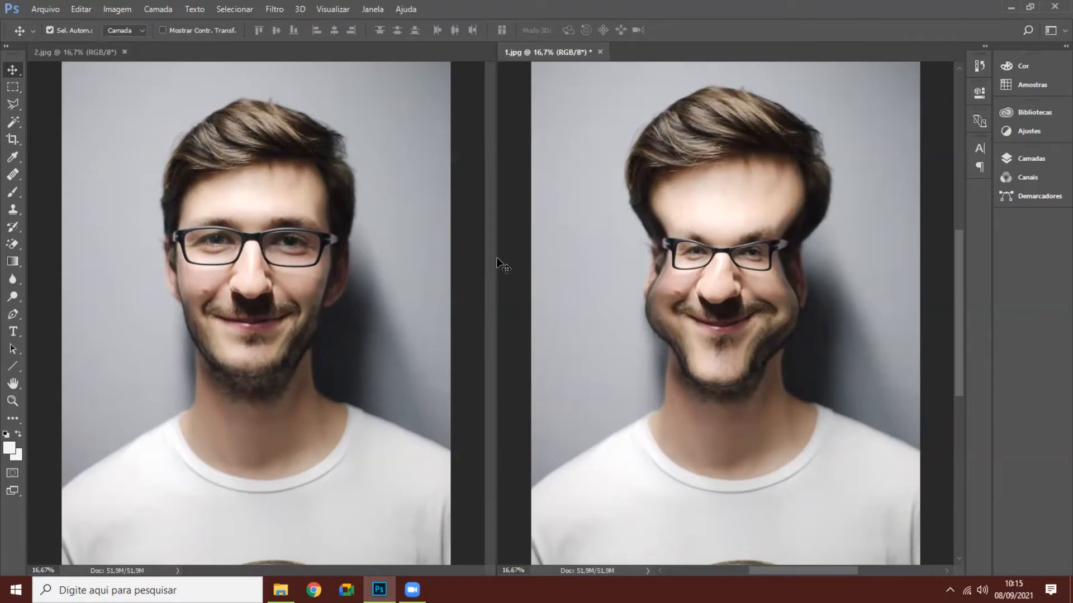
Close 2.jpg and 1.jpg without saving the changes
left_click(125, 52)
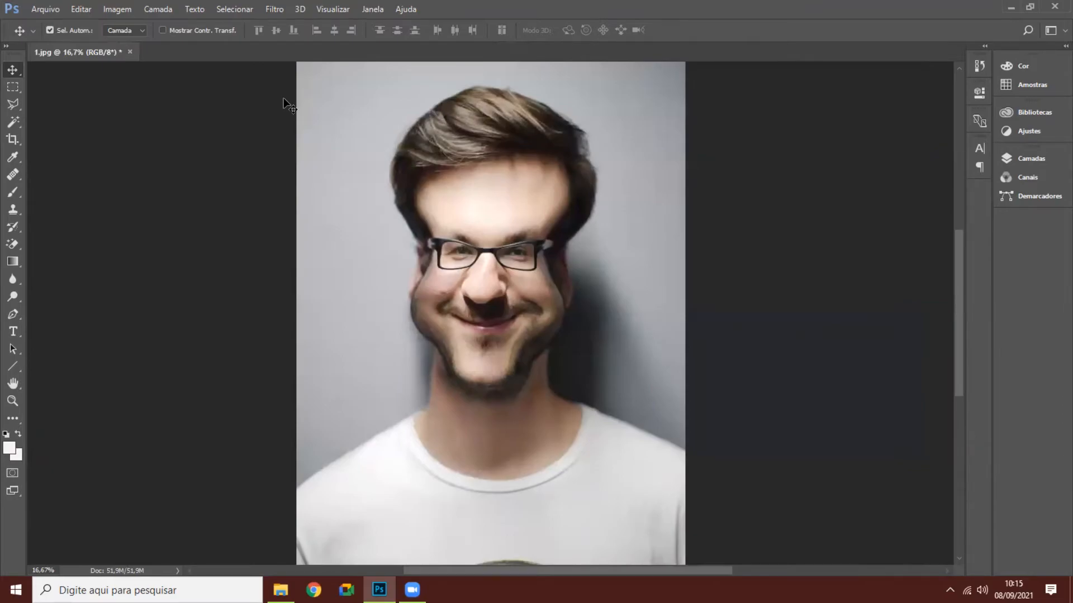
left_click(130, 52)
left_click(533, 224)
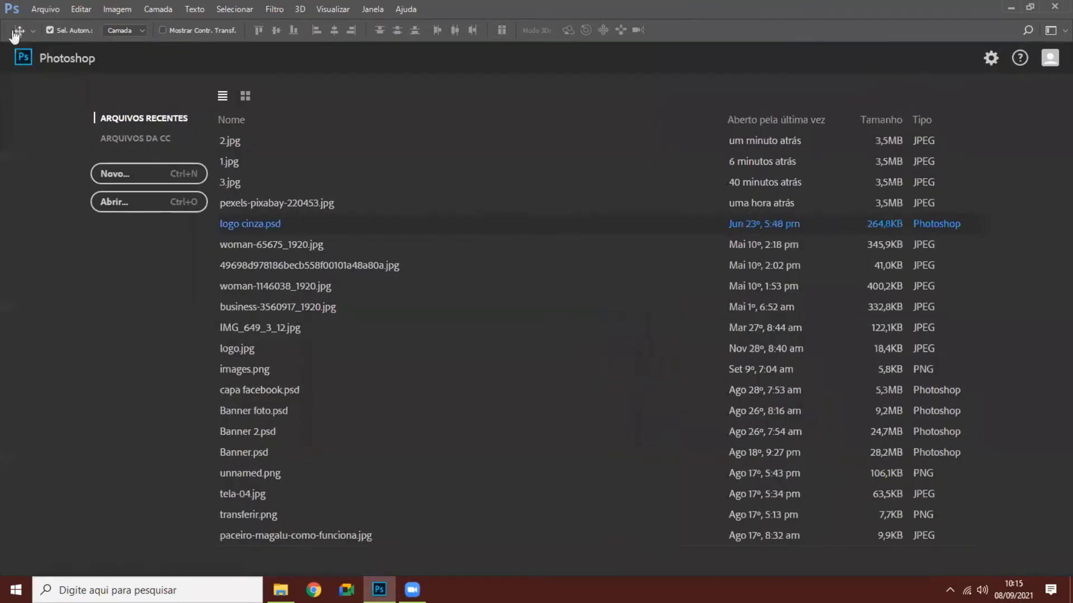
Open the photo pexels-florian-doppler-3225731.jpg, keeping its embedded sRGB colour profile
left_click(39, 9)
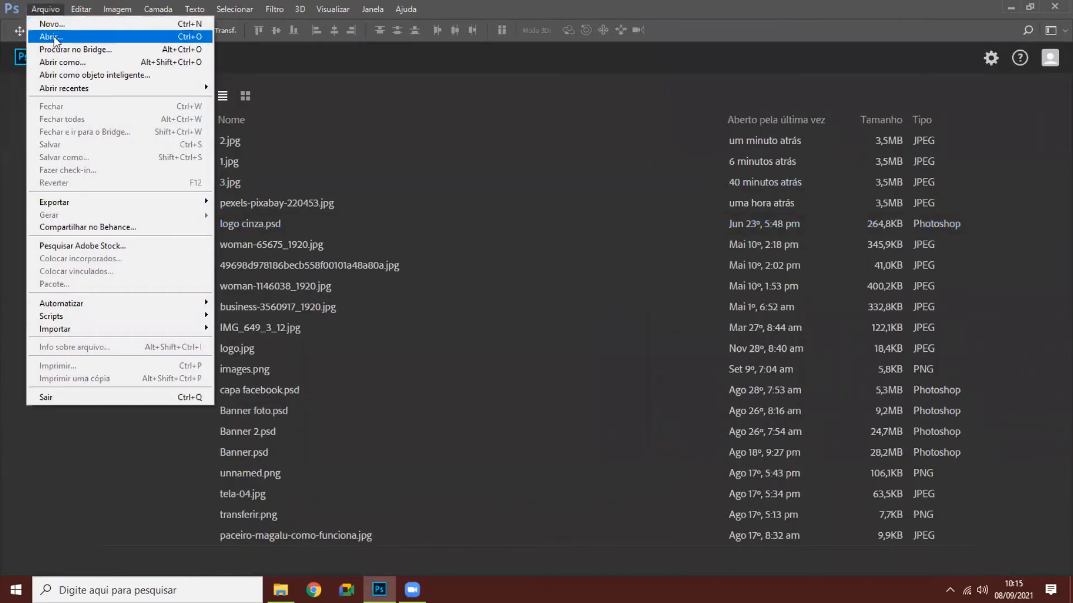
left_click(52, 36)
scroll(120, 120, "up", 3)
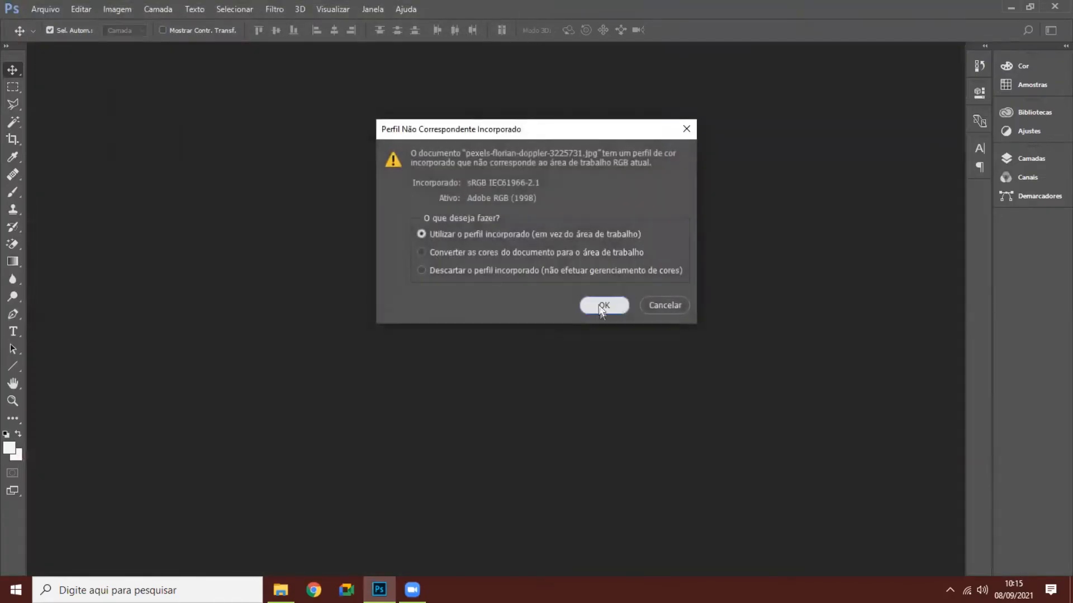
left_click(601, 304)
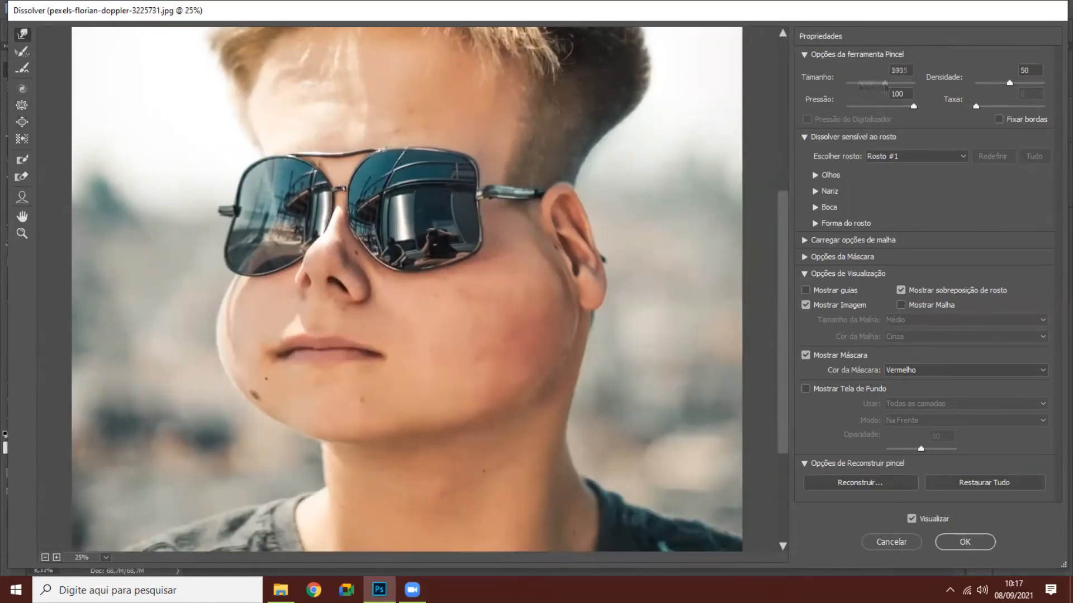
Arrange pexels-florian-doppler-3225731.jpg and 1.jpg together on screen for comparison
left_click(372, 9)
mouse_move(391, 25)
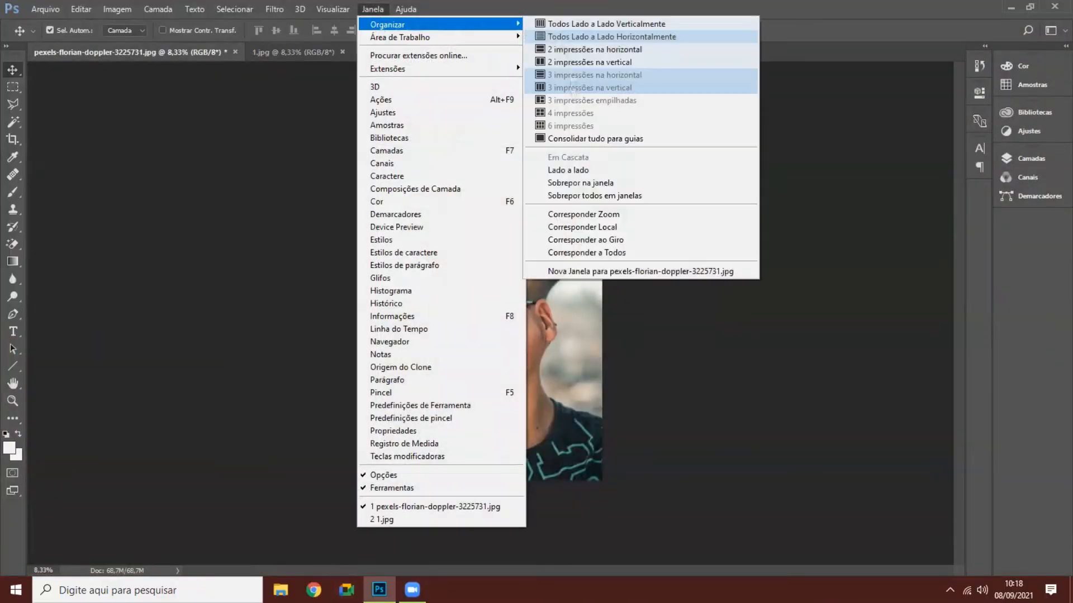
left_click(611, 37)
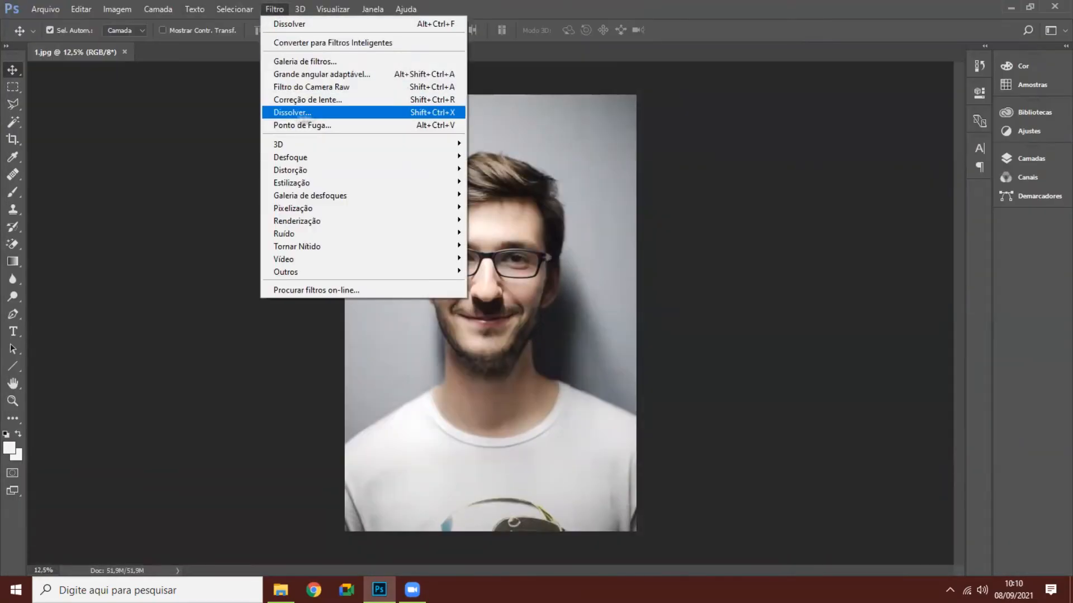
Open the Liquify (Dissolver) filter for the portrait 1.jpg
left_click(302, 107)
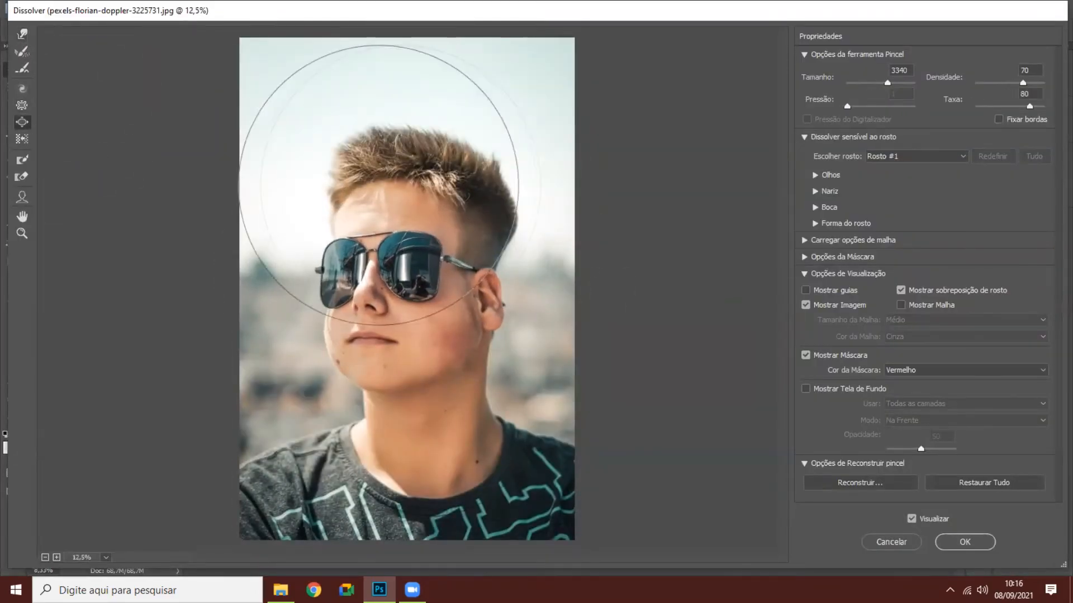
Enlarge the side of the head and the cheek of the sunglasses portrait with the Bloat tool
left_click(323, 180)
left_click(324, 352)
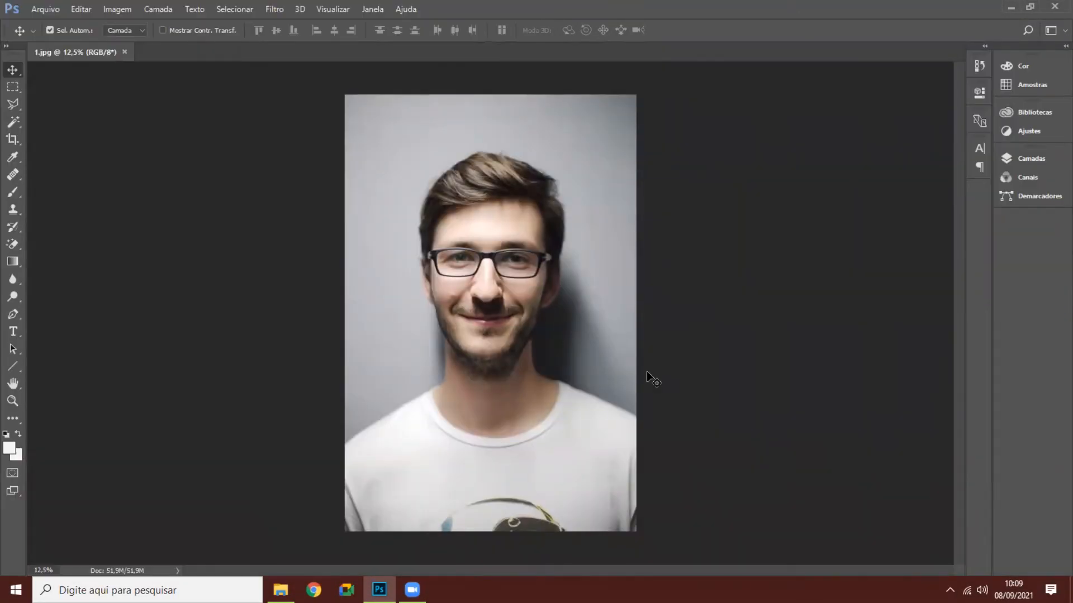
left_click(274, 9)
left_click(277, 23)
key("bracketleft")
key("bracketleft")
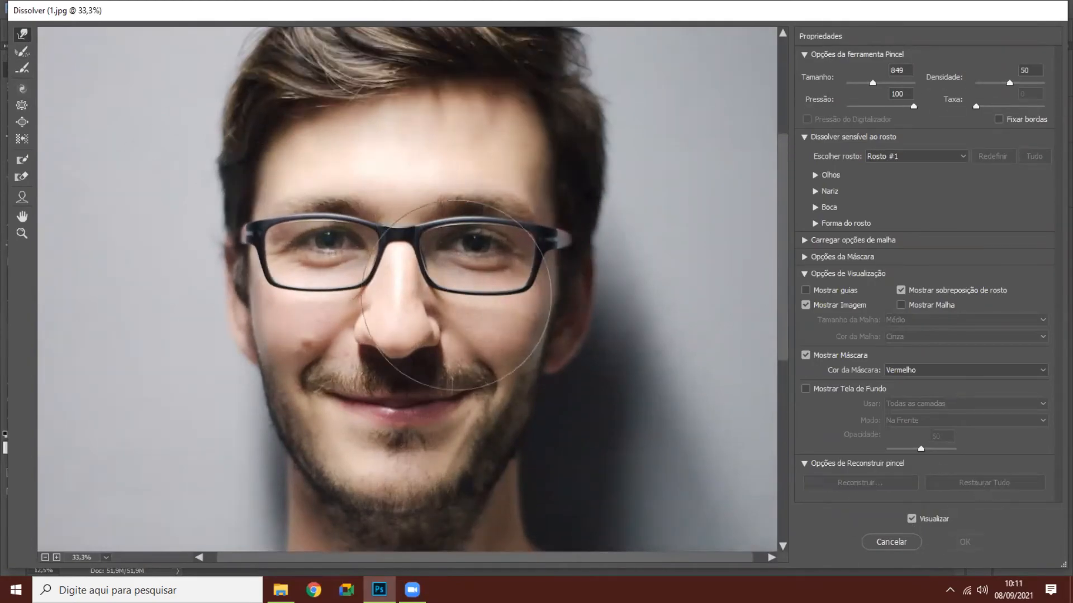
left_click(22, 105)
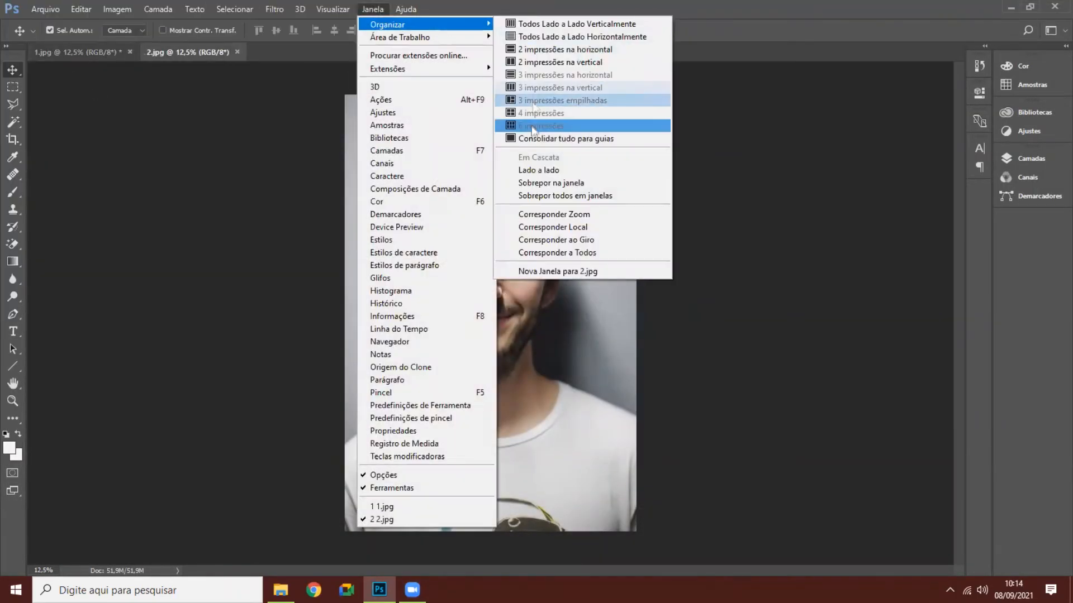
left_click(559, 131)
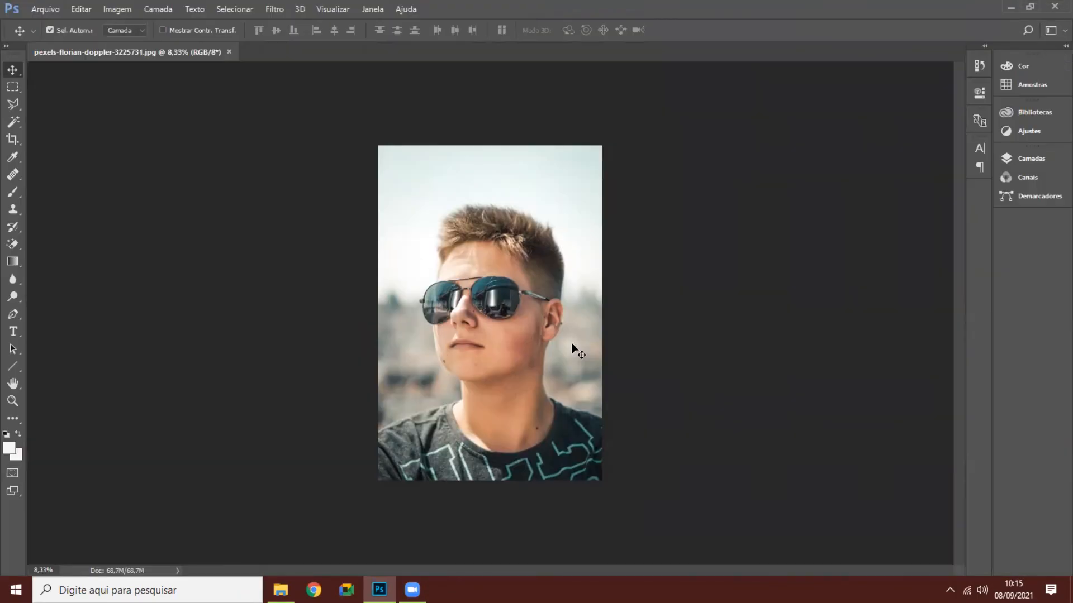
Apply the Liquify distortion to the portrait pexels-florian-doppler-3225731.jpg
key("ctrl+shift+x")
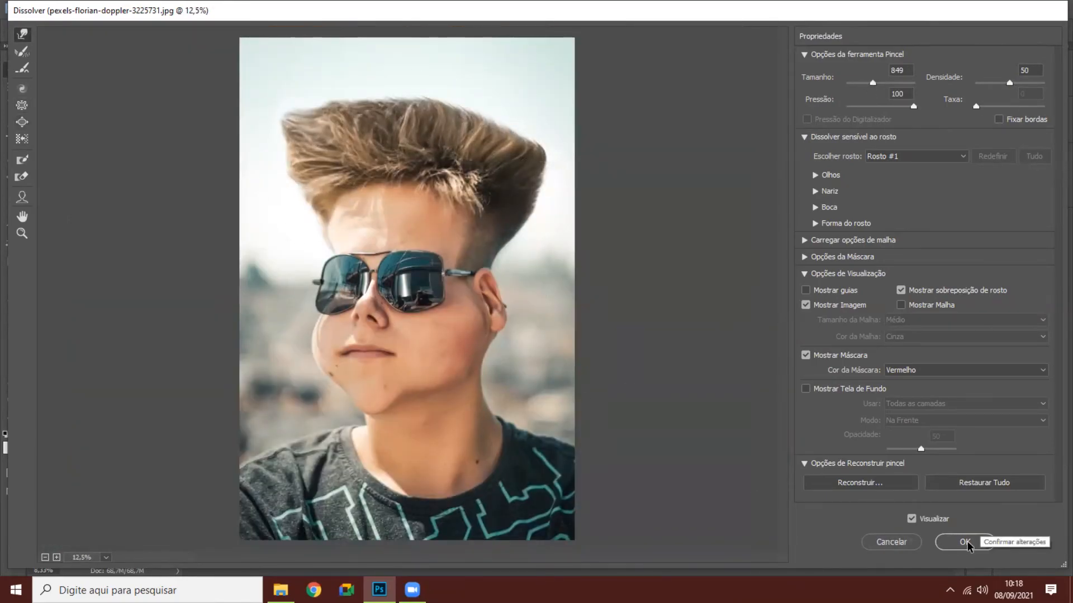
left_click(965, 542)
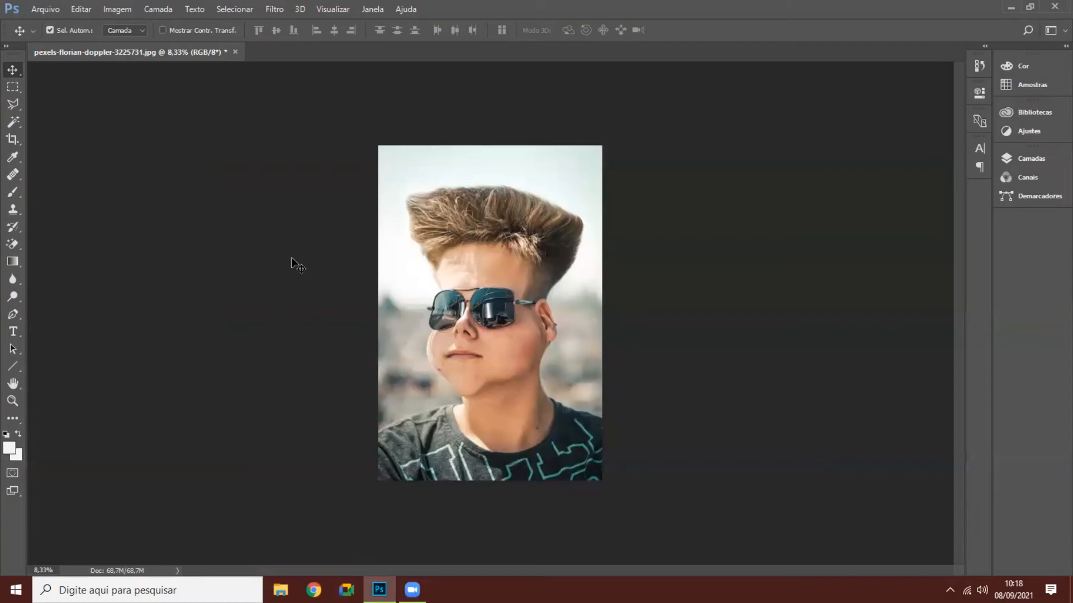
Open the original photo 1.jpg from the Downloads folder, keeping its embedded sRGB IEC61966-2.1 colour profile
left_click(45, 9)
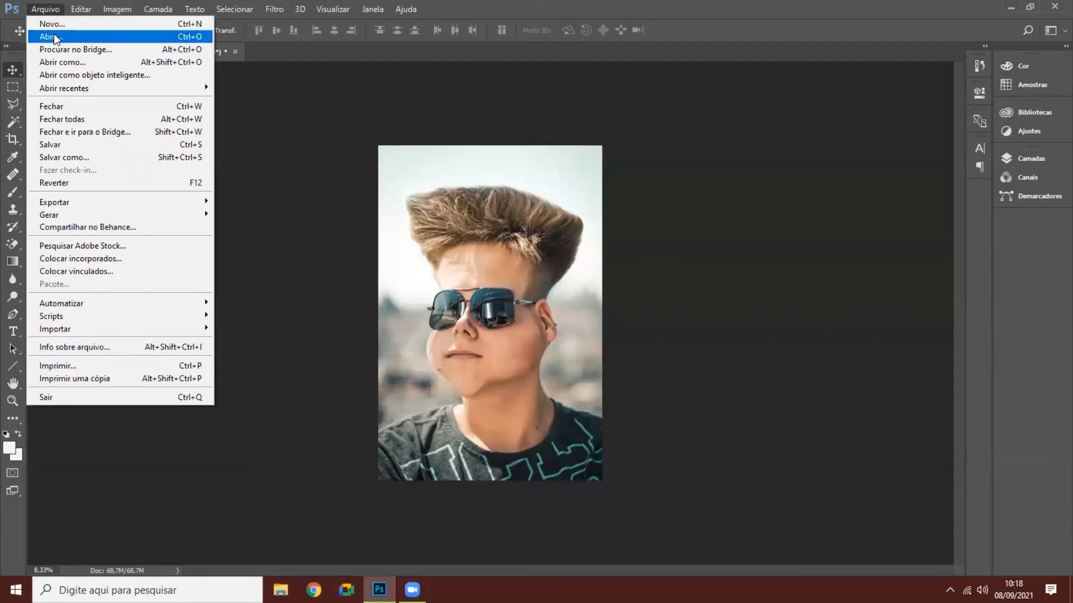
left_click(53, 37)
left_click(237, 165)
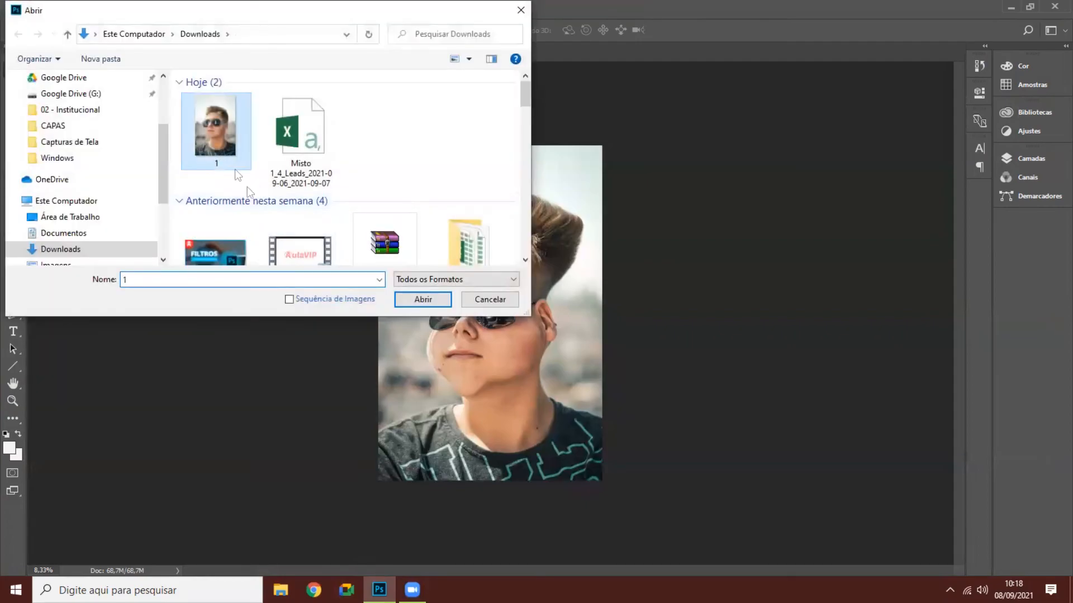
left_click(429, 305)
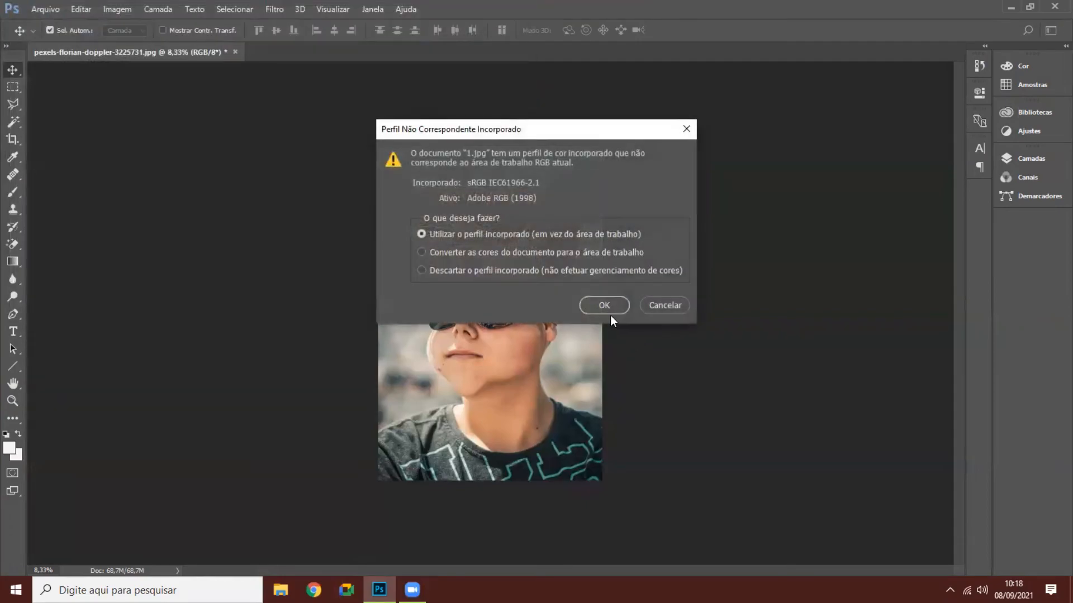
left_click(610, 314)
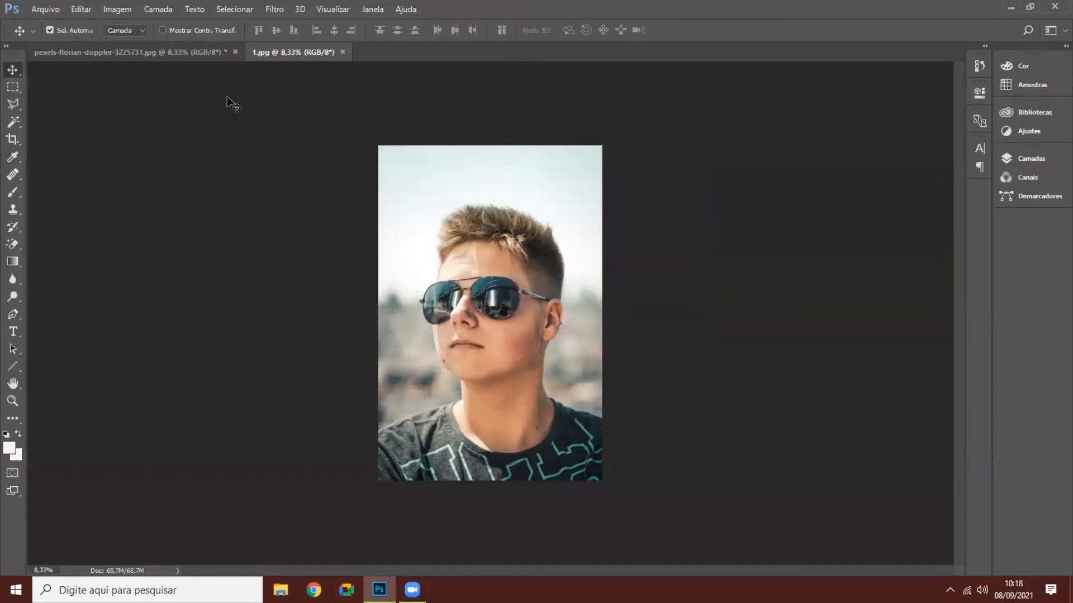
Arrange pexels-florian-doppler-3225731.jpg and 1.jpg side by side in the vertical two-image layout
key("ctrl+Tab")
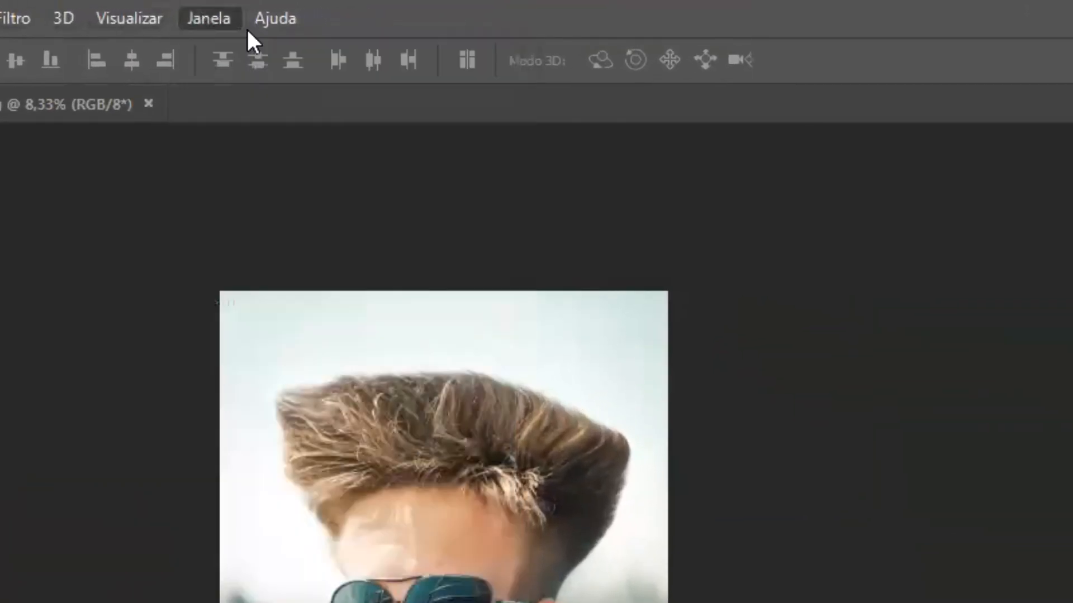
left_click(398, 10)
mouse_move(219, 28)
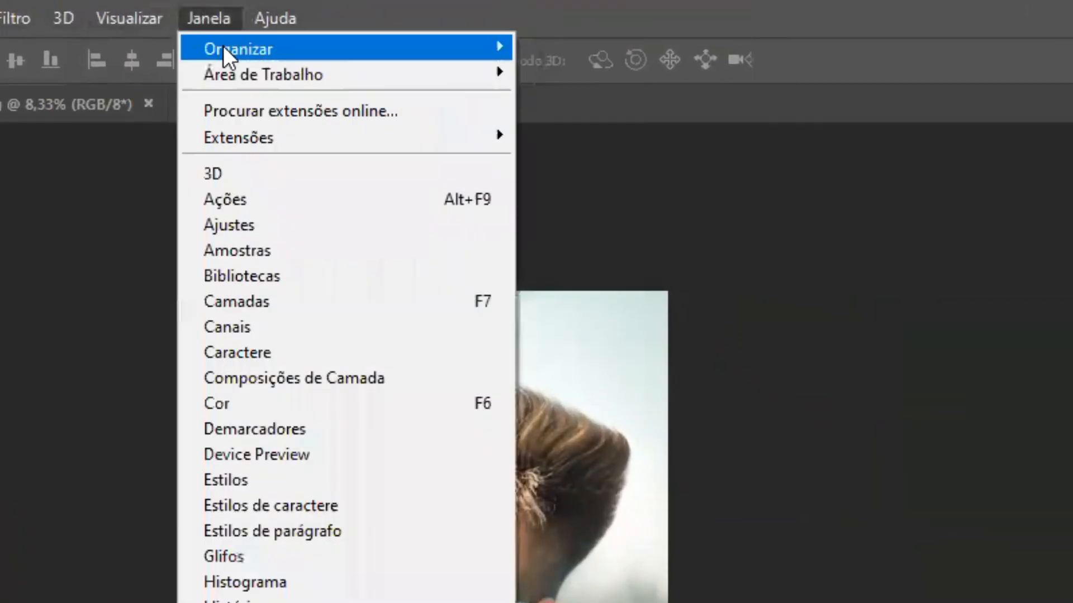
mouse_move(293, 45)
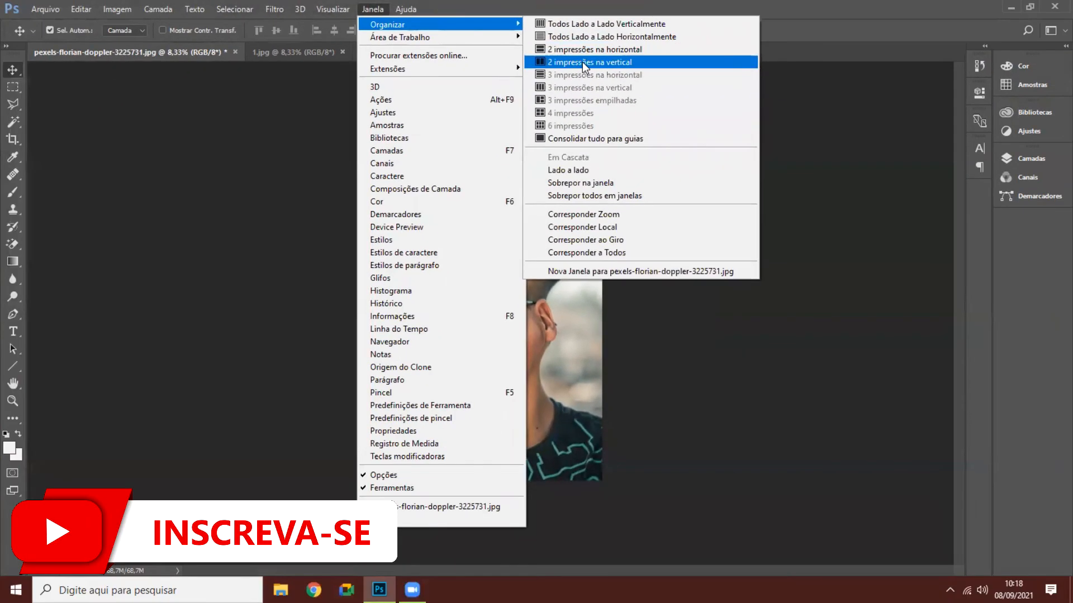
left_click(582, 61)
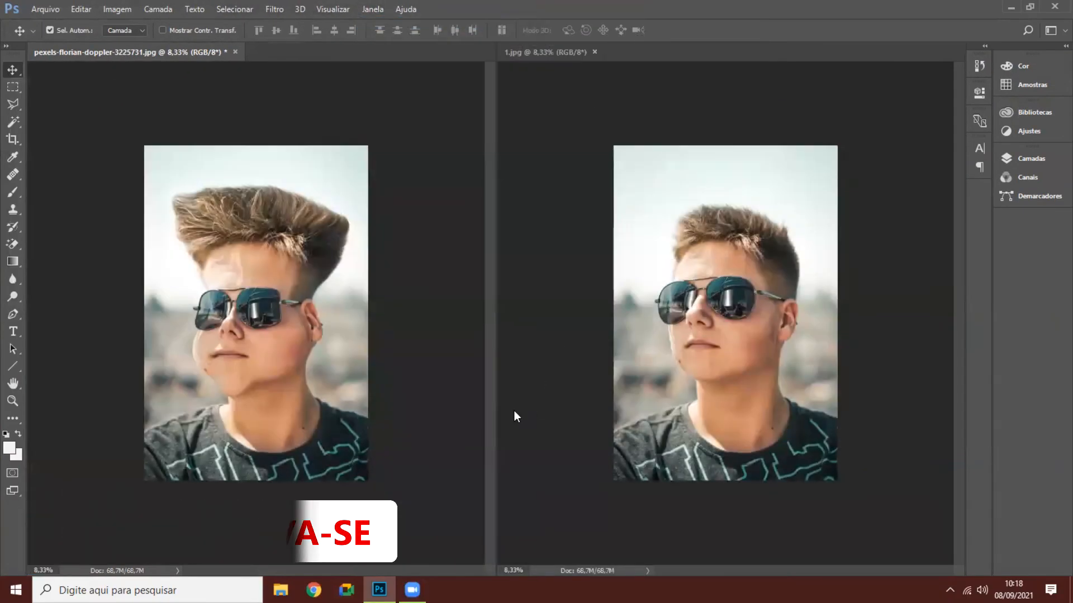